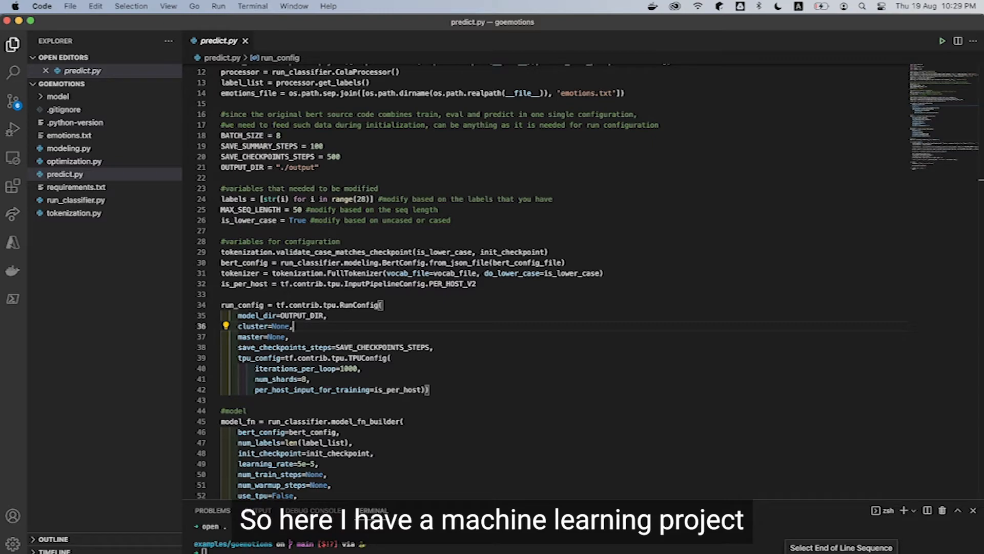
pyautogui.scroll(-6, 667, 398)
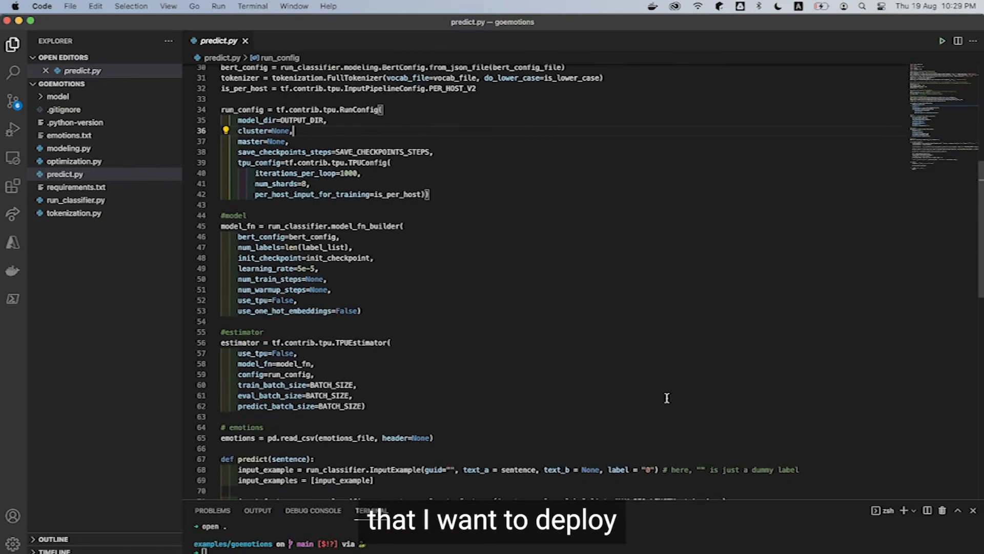
pyautogui.scroll(8, 666, 398)
pyautogui.scroll(-7, 667, 397)
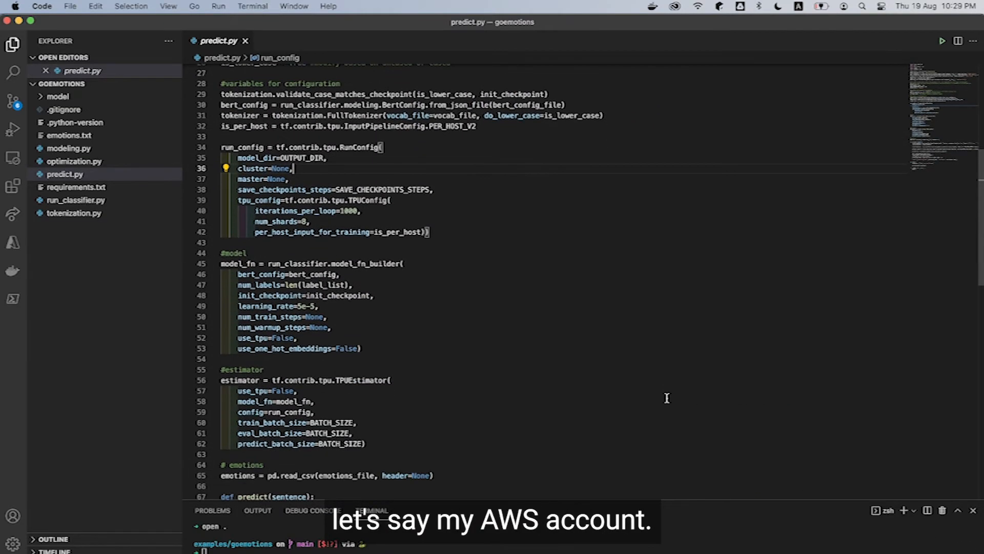
pyautogui.scroll(1, 667, 398)
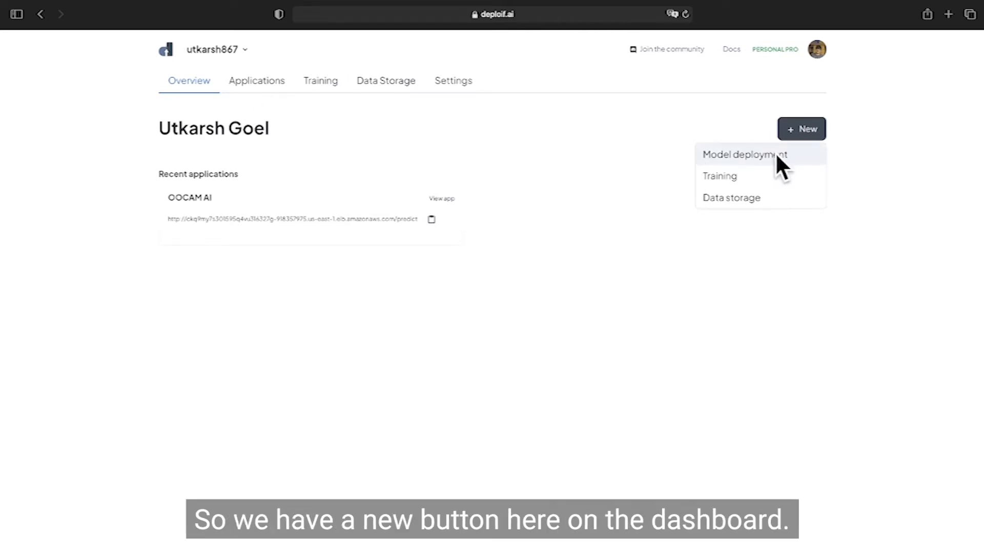
# Step: Start a new model deployment from the Deploifai dashboard in Safari
pyautogui.click(748, 156)
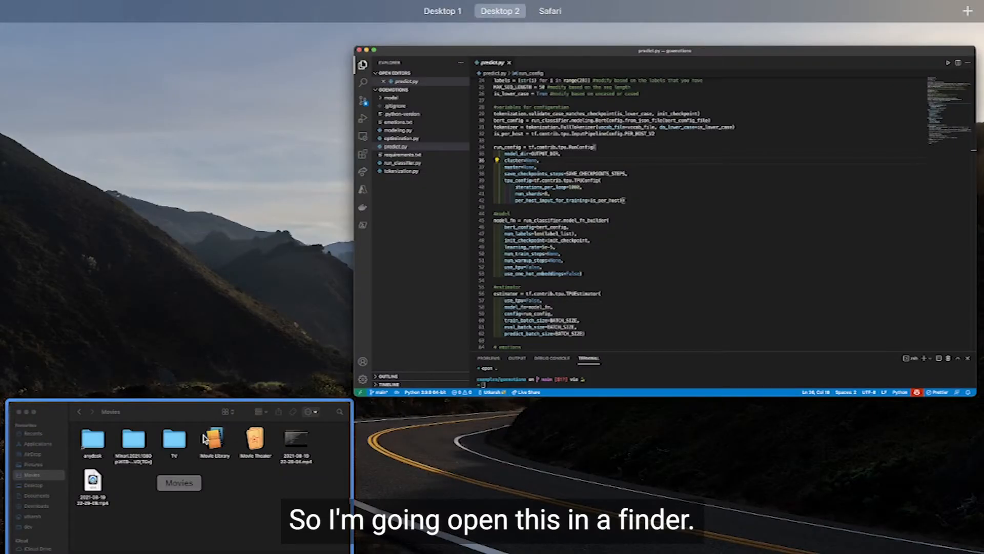
# Step: Switch to VS Code, open the goemotions project folder in Finder with "open .", and compress all its items into one archive
pyautogui.click(469, 272)
pyautogui.write('open .')
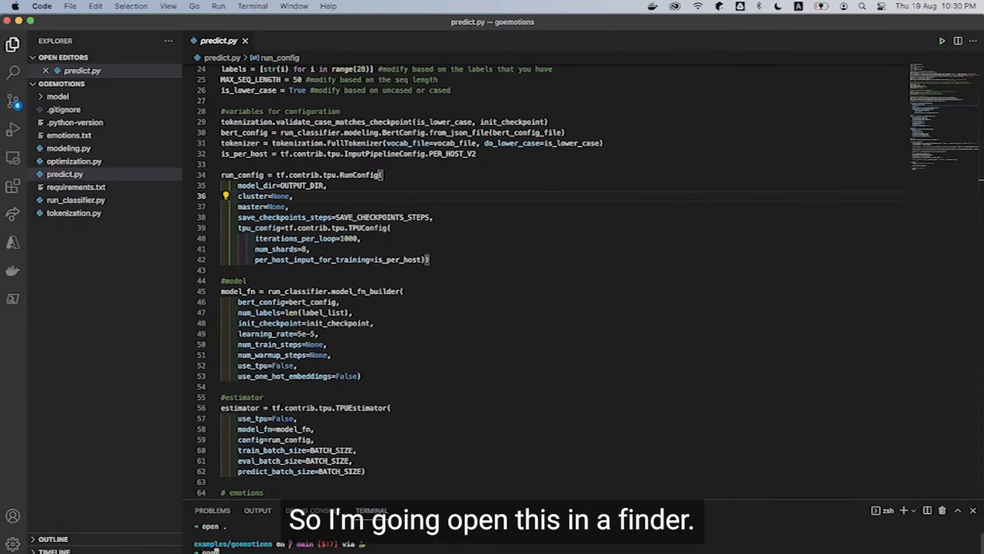
pyautogui.press('Return')
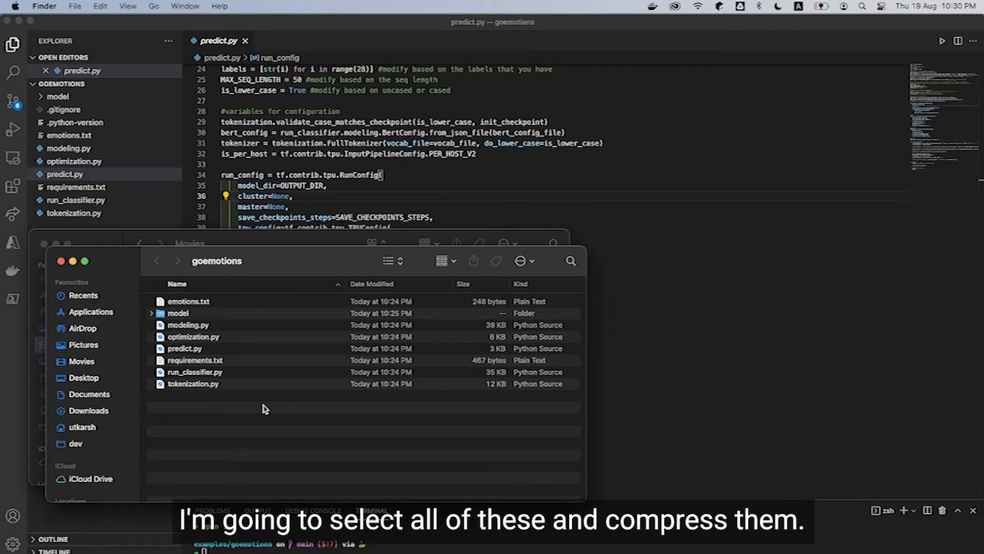
pyautogui.press('super+a')
pyautogui.rightClick(256, 353)
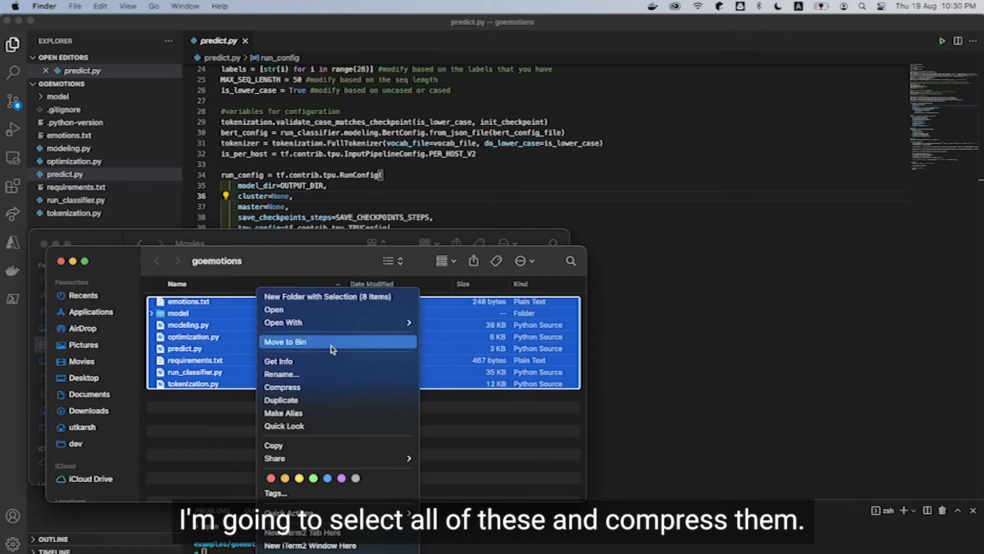
pyautogui.click(330, 388)
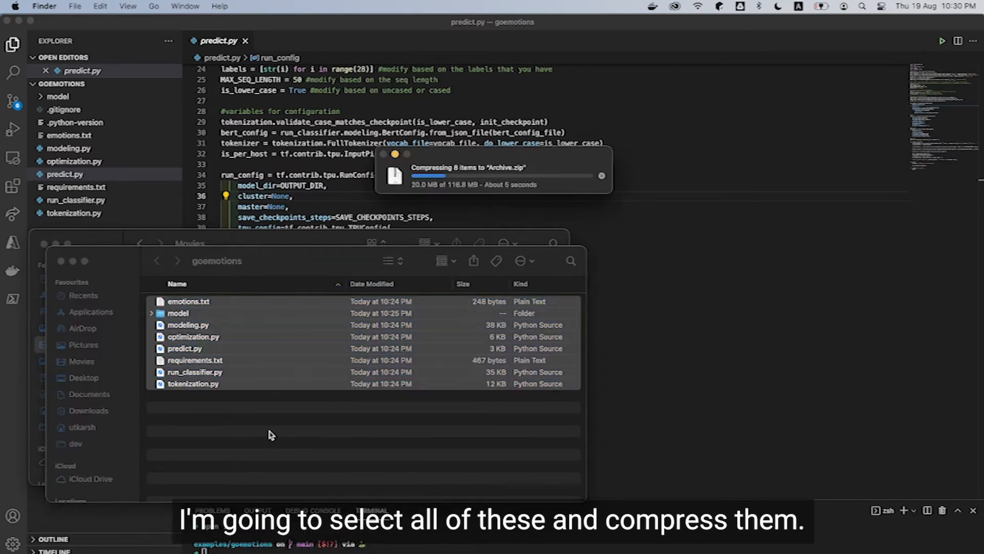
# Step: Return to the goemotions folder in Finder and upload Archive.zip as the ML model on the Deploifai page
pyautogui.click(302, 132)
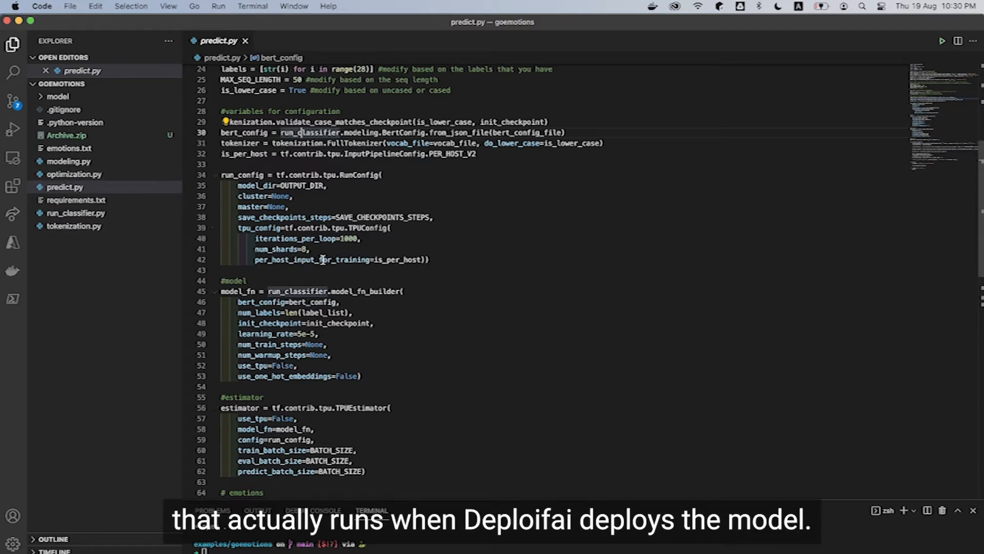
pyautogui.hotkey('ctrl', 'Up')
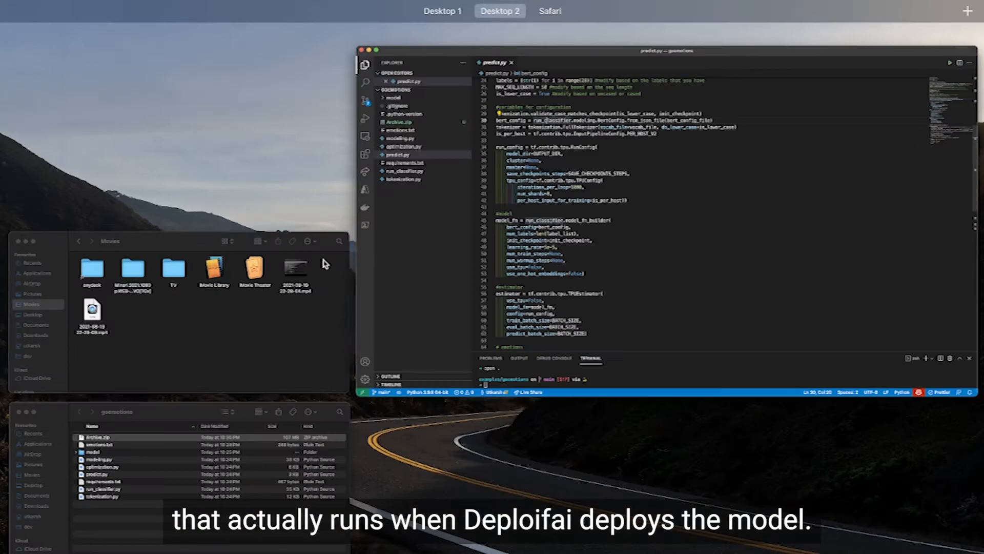
pyautogui.click(303, 453)
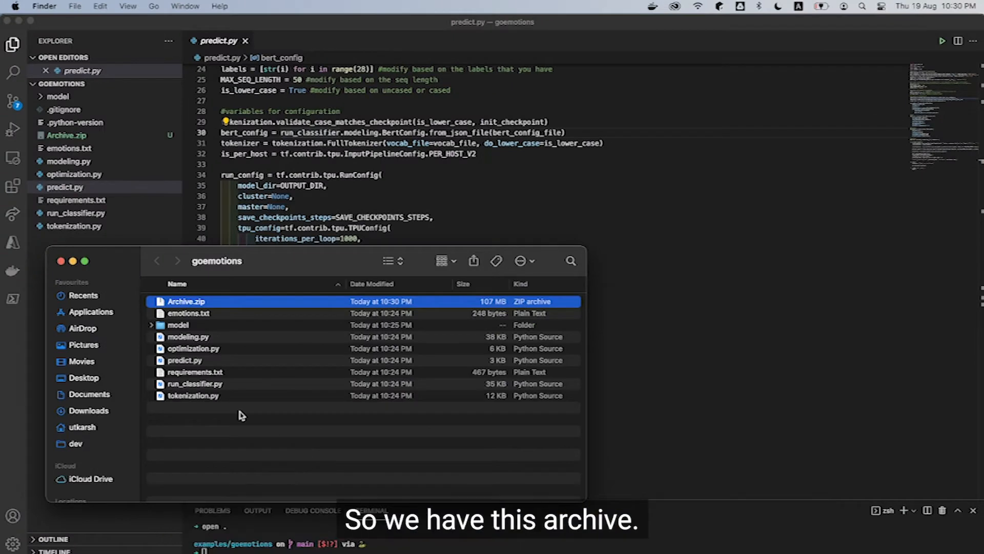
pyautogui.moveTo(172, 302); pyautogui.dragTo(589, 278)
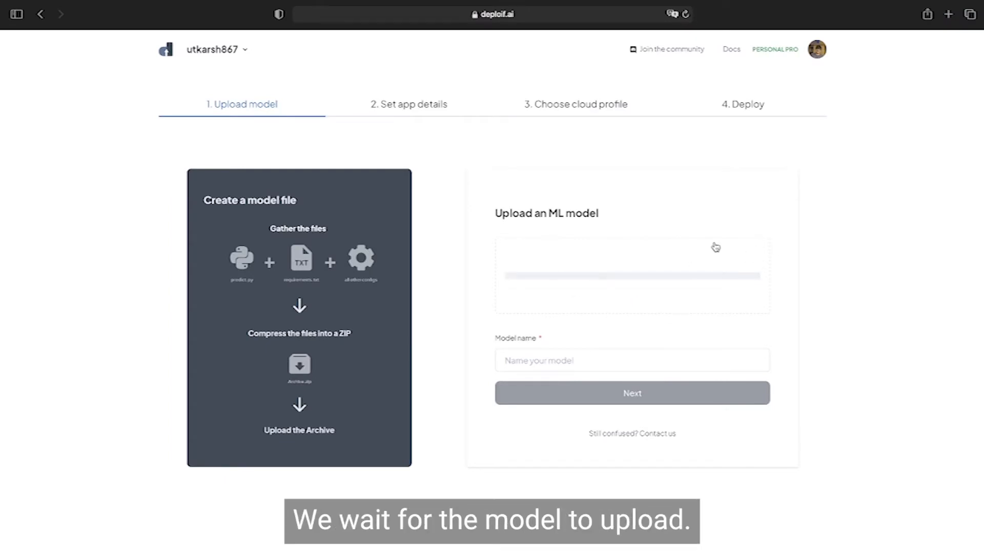
# Step: Name the uploaded model "goemotions" and continue to the app details
pyautogui.click(547, 362)
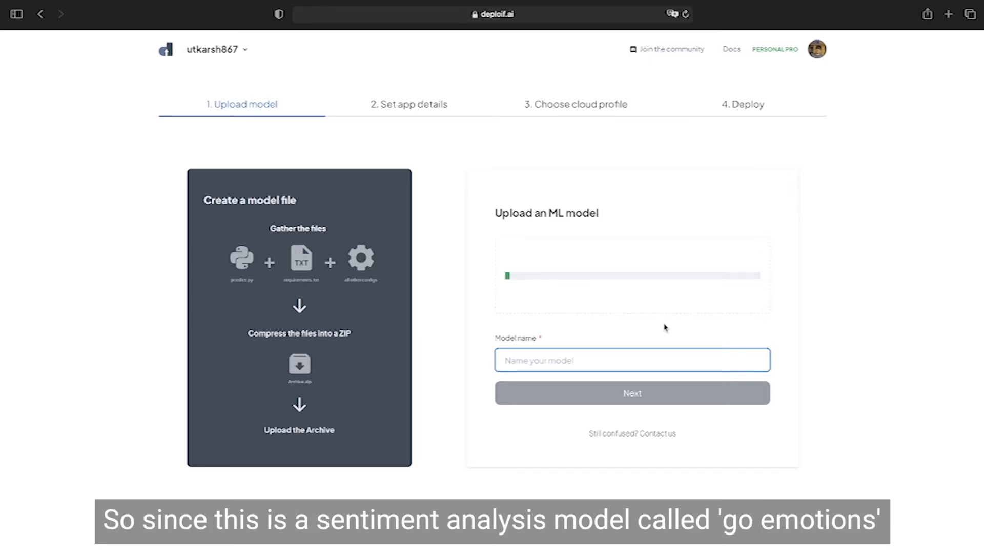
pyautogui.write('go')
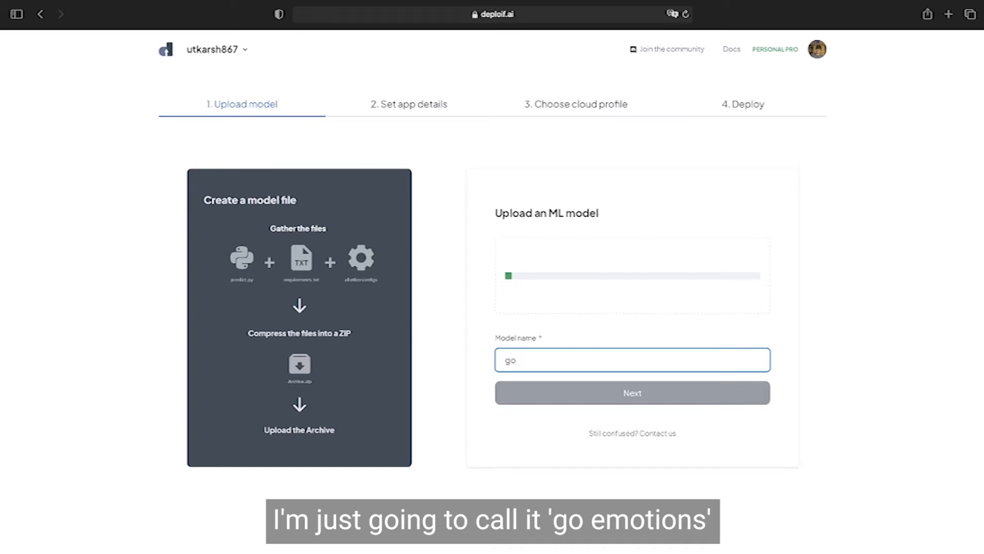
pyautogui.write('emotions')
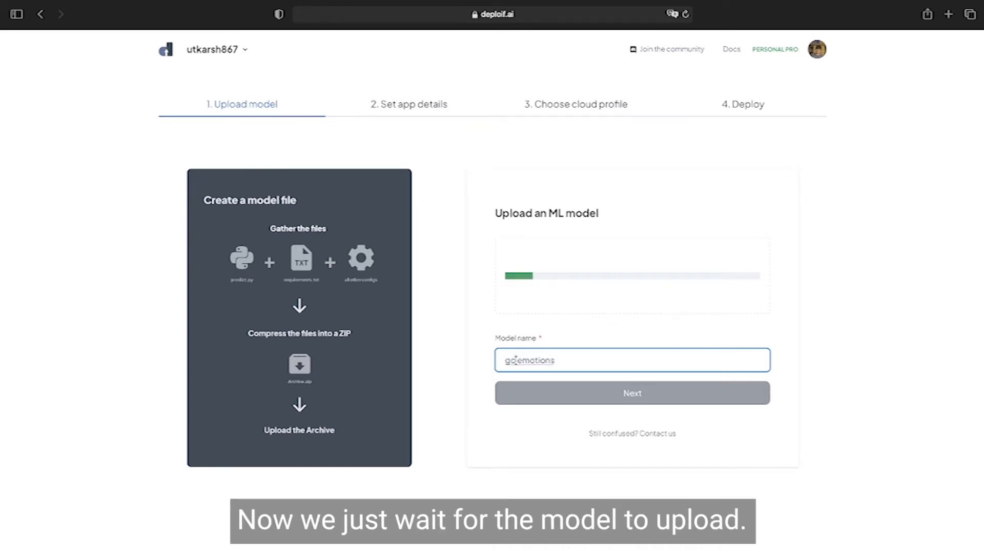
pyautogui.press('BackSpace')
pyautogui.click(642, 362)
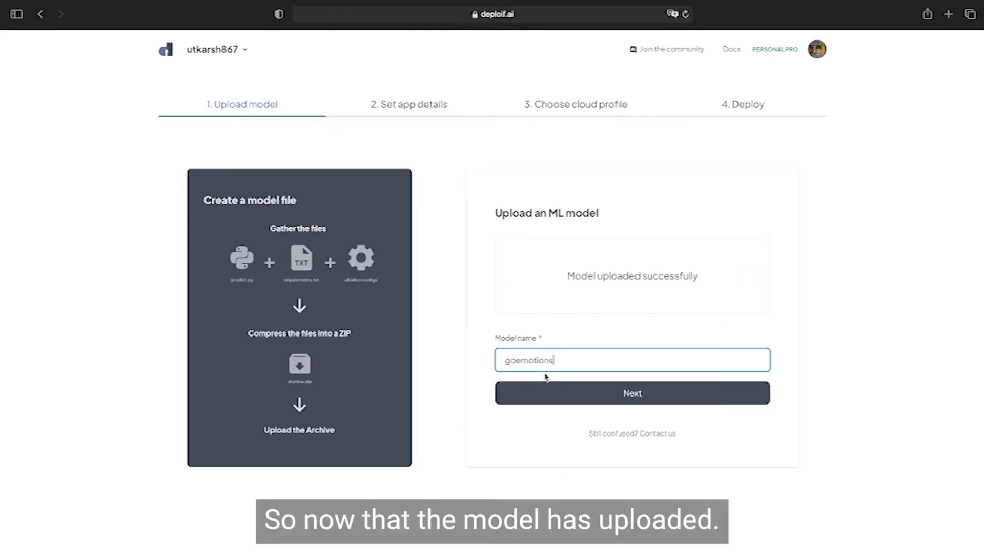
pyautogui.click(545, 394)
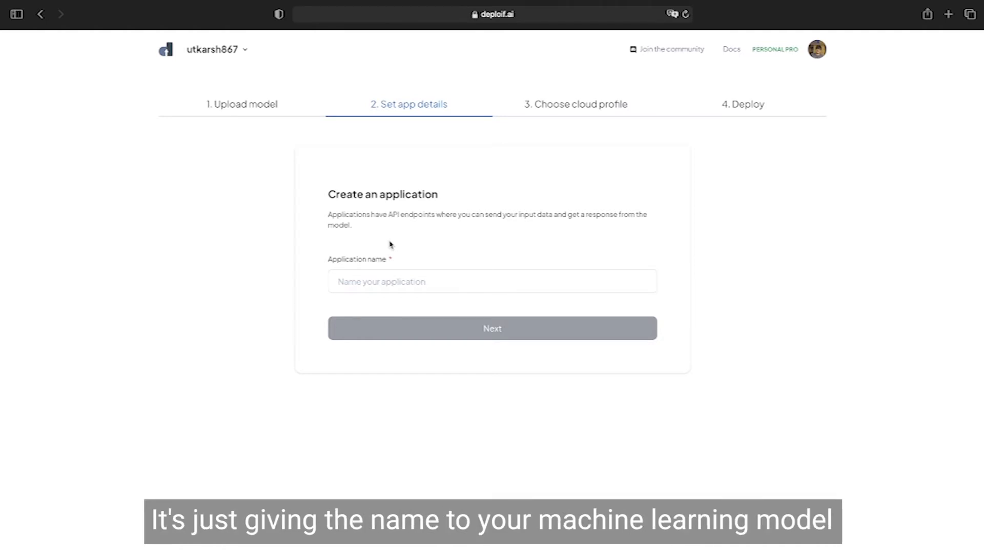
# Step: Name the application "go emotions" and continue to the cloud profile choice
pyautogui.click(373, 277)
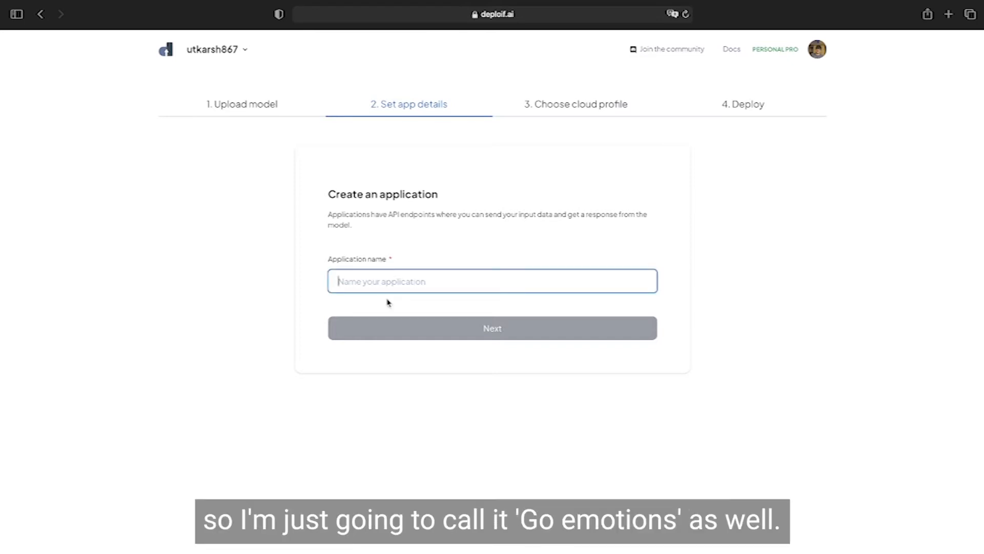
pyautogui.write('go')
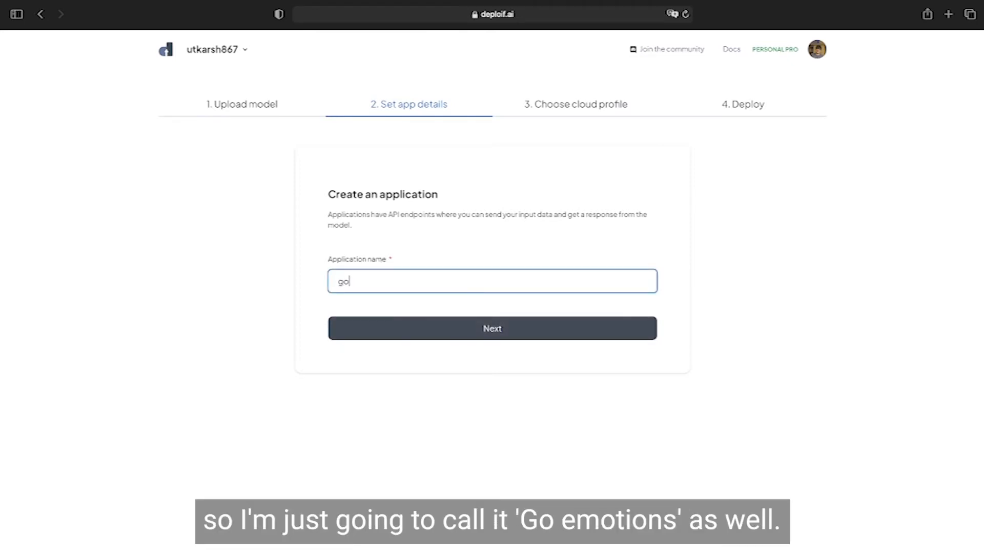
pyautogui.write('emotions')
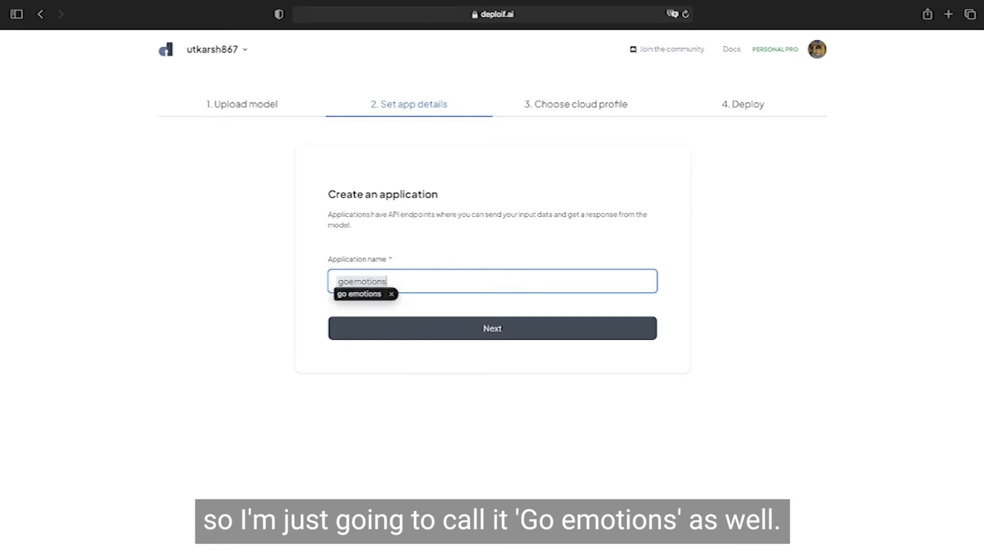
pyautogui.click(415, 322)
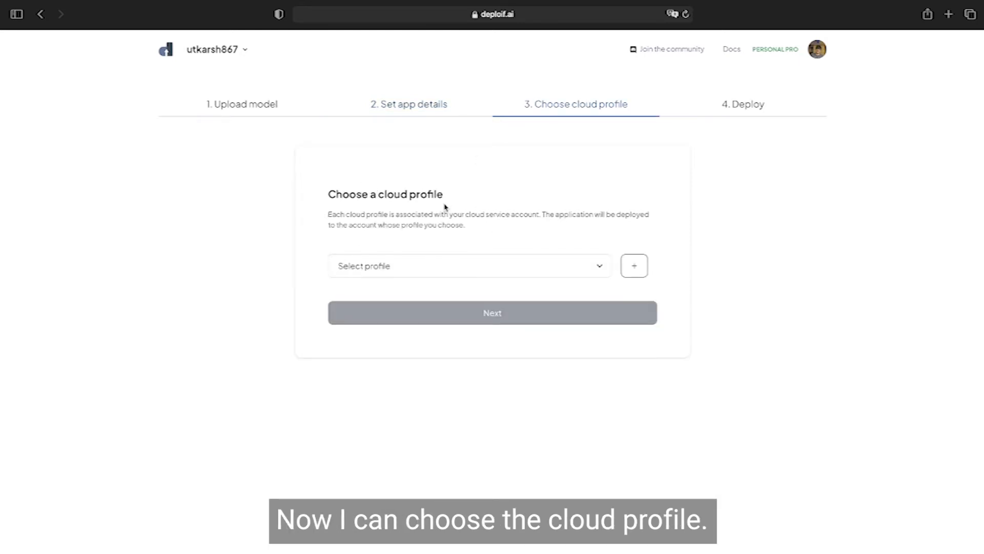
# Step: Choose oocam (AWS) as the cloud profile for the application
pyautogui.moveTo(363, 194); pyautogui.dragTo(461, 196)
pyautogui.click(462, 197)
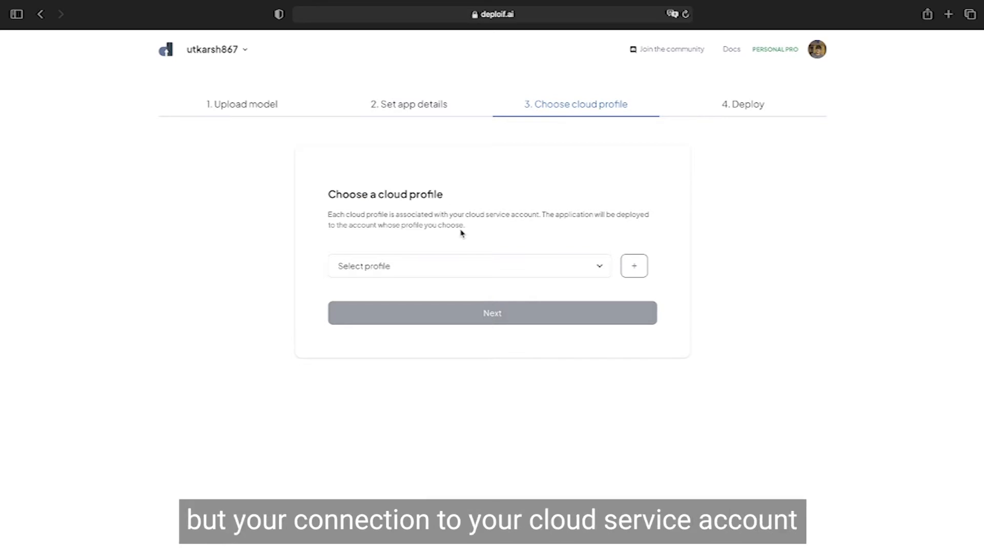
pyautogui.click(481, 274)
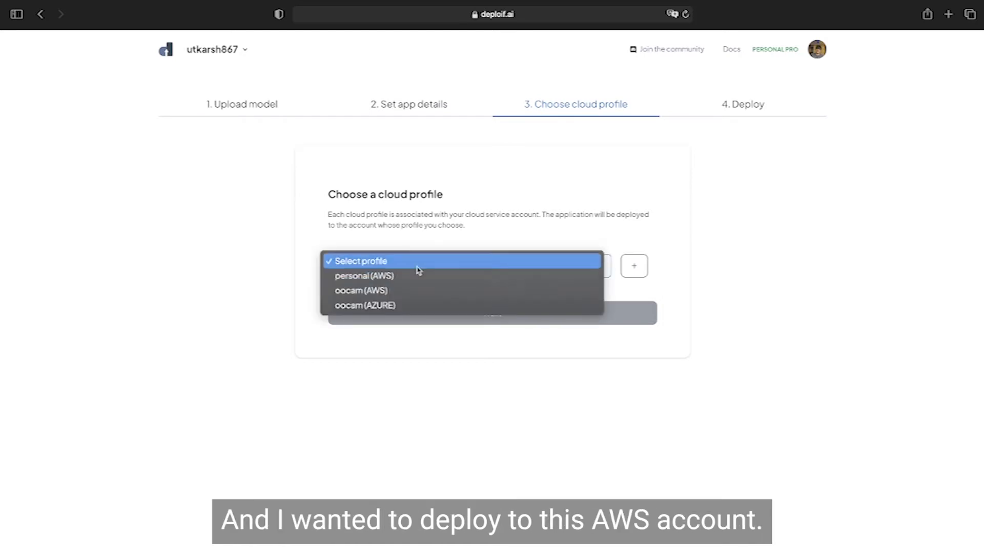
pyautogui.click(381, 290)
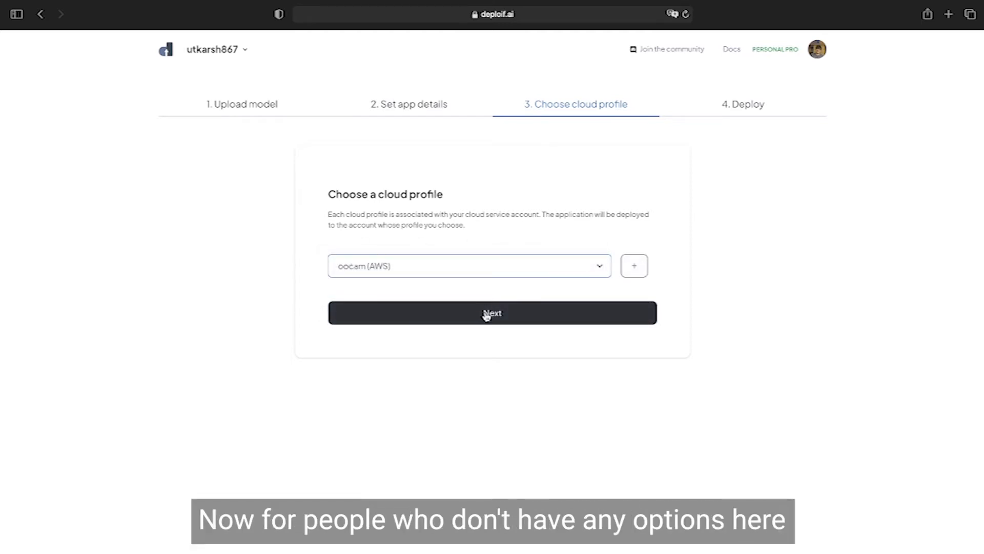
# Step: Examine the credential fields needed for a new AWS and a new Azure cloud profile, closing the form without creating one
pyautogui.click(544, 263)
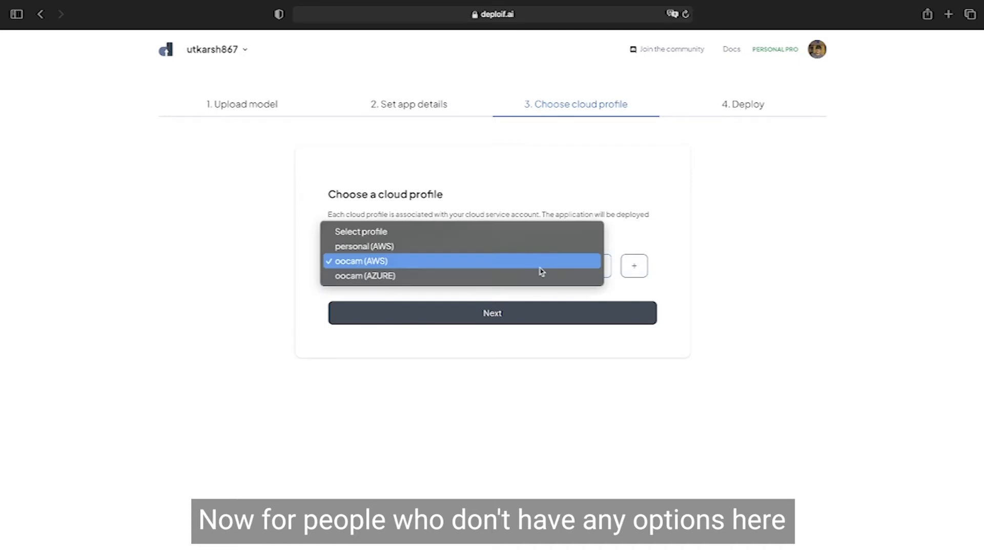
pyautogui.click(639, 216)
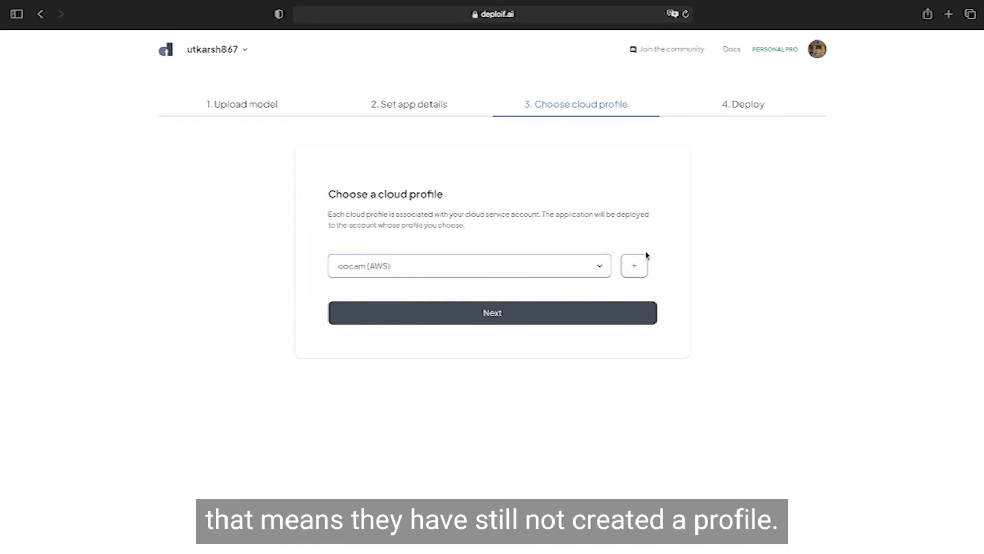
pyautogui.click(643, 266)
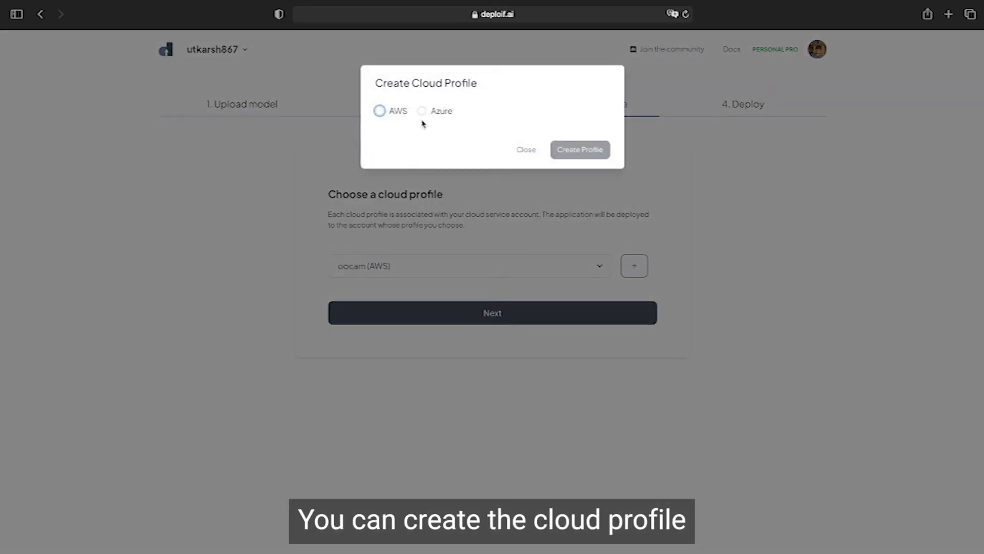
pyautogui.click(379, 111)
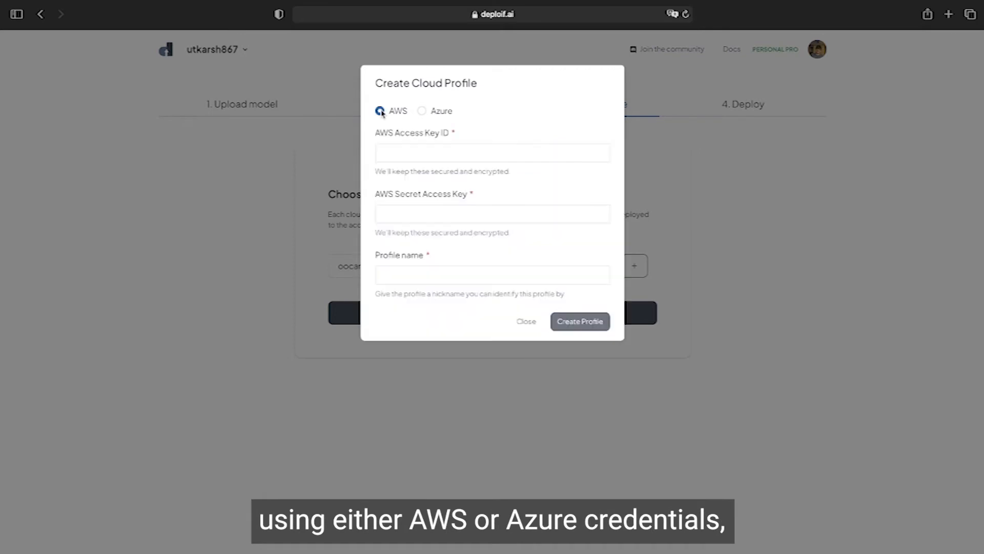
pyautogui.click(422, 112)
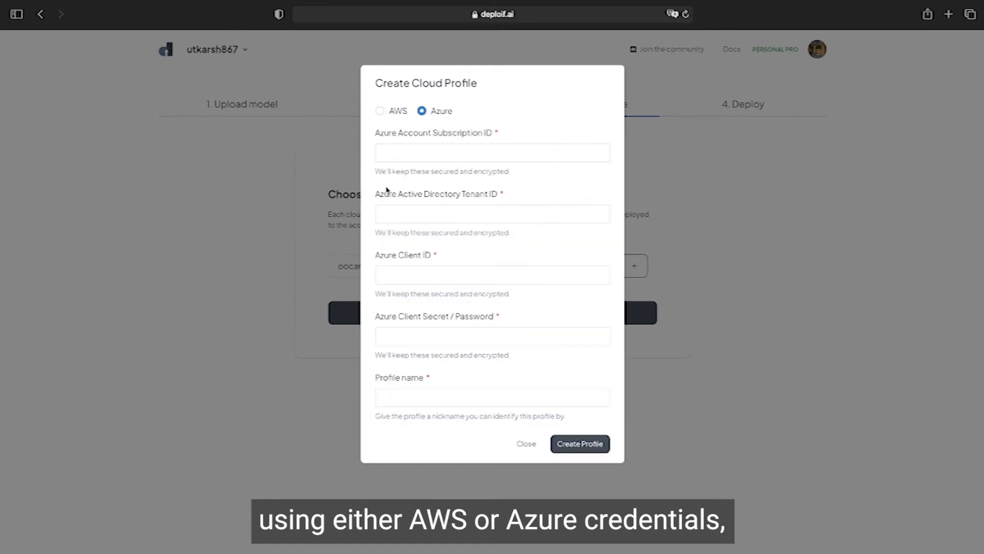
pyautogui.click(380, 399)
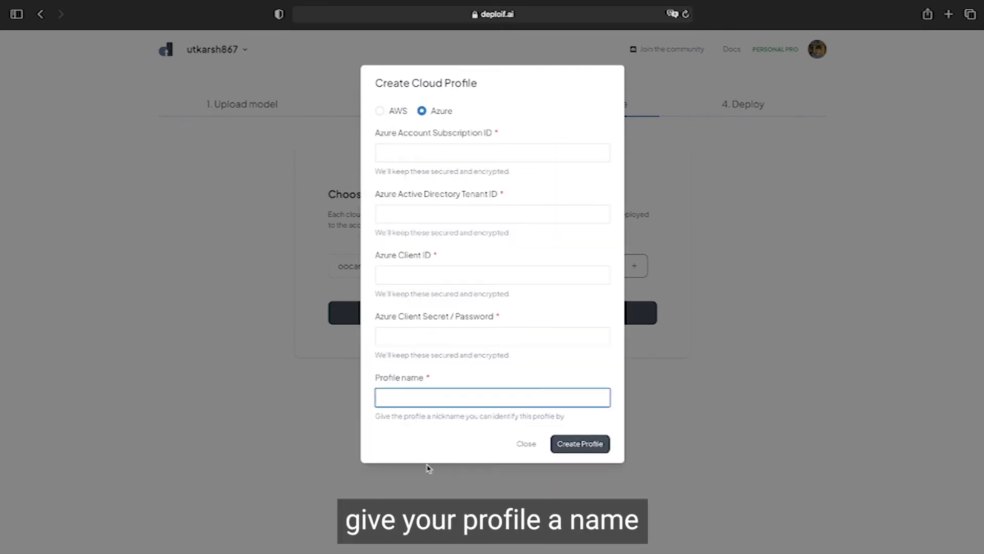
pyautogui.click(523, 444)
# Step: Reselect the oocam (AWS) cloud profile and continue to the deployment settings
pyautogui.click(518, 272)
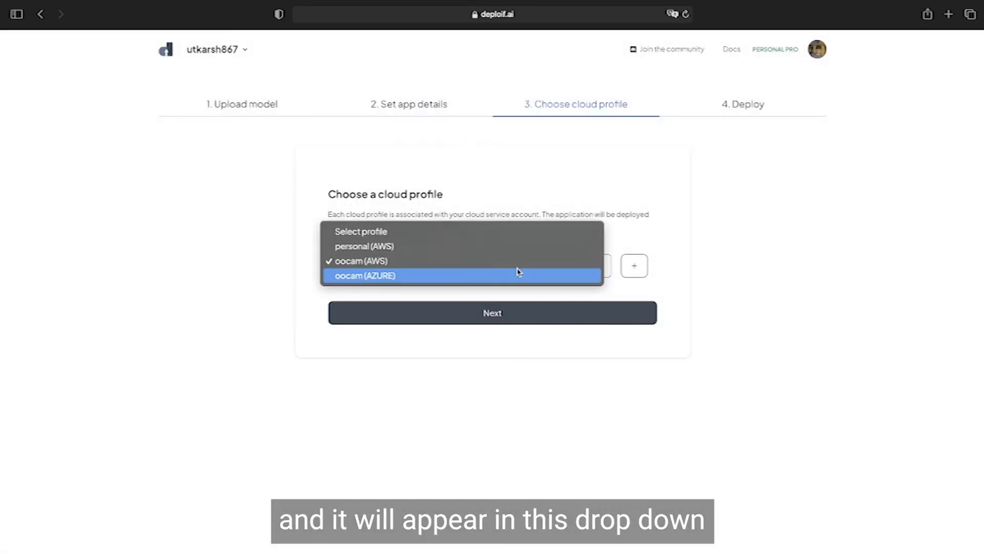
pyautogui.click(549, 261)
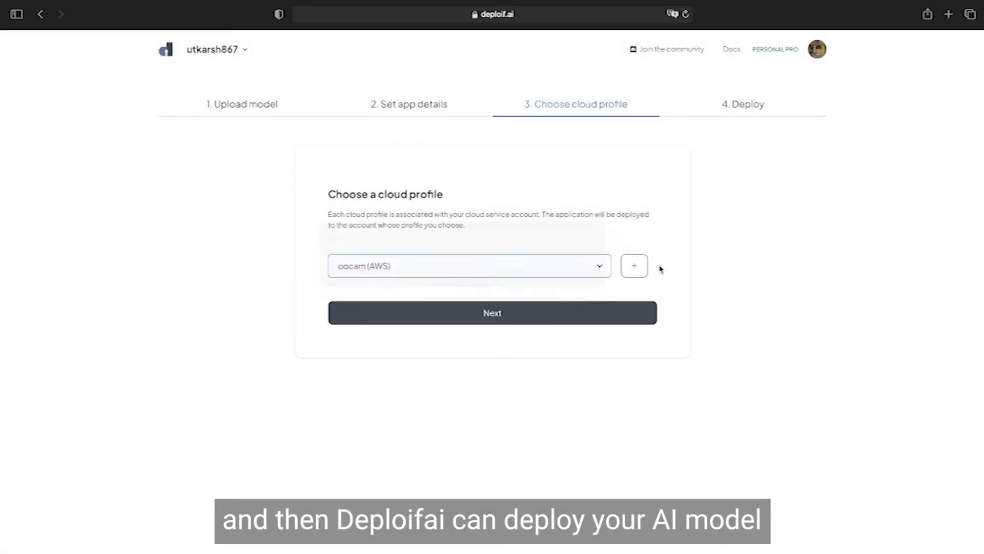
pyautogui.click(556, 318)
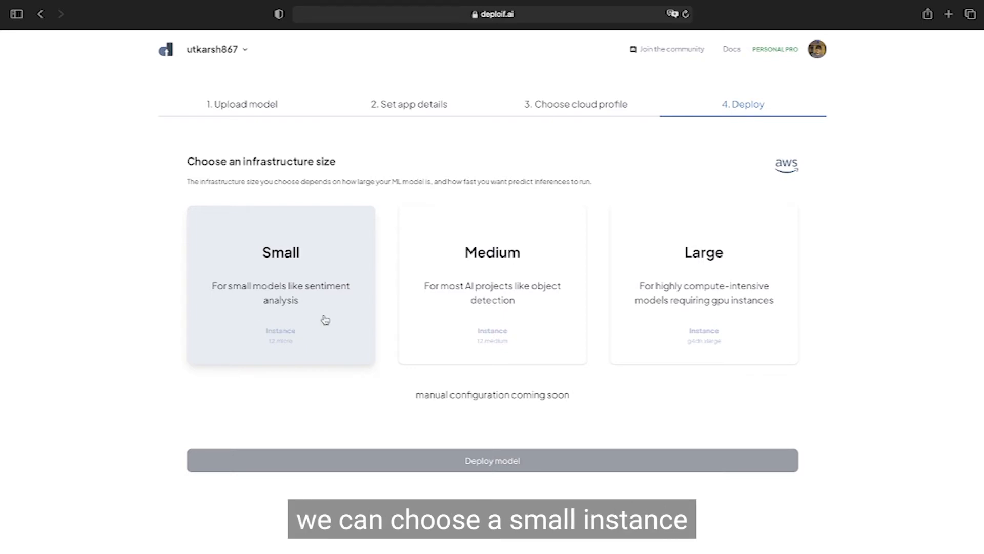
# Step: Choose the Small infrastructure size and deploy the model
pyautogui.click(258, 302)
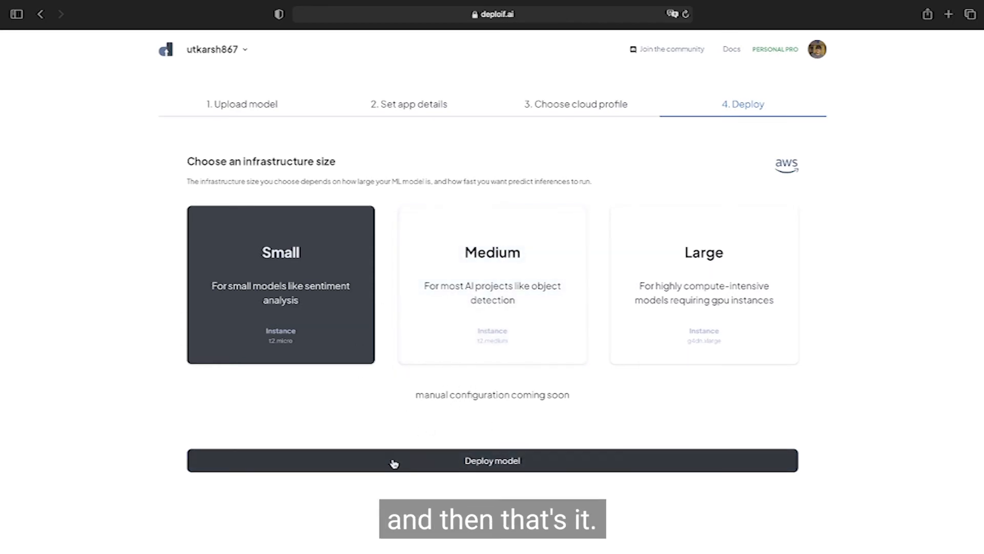
pyautogui.click(476, 460)
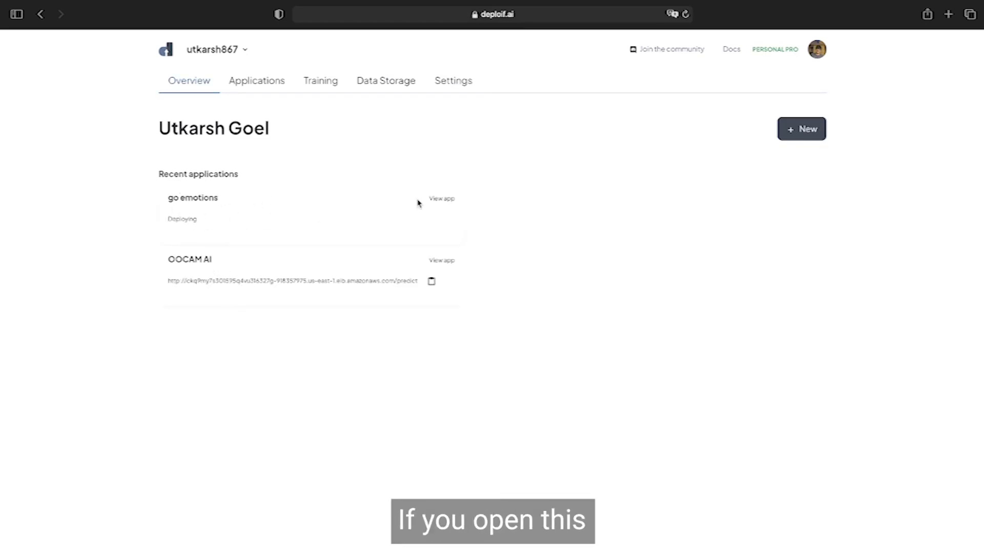
# Step: Open the go emotions application page and check its deployment status, Predict URL field and request-testing area
pyautogui.click(442, 199)
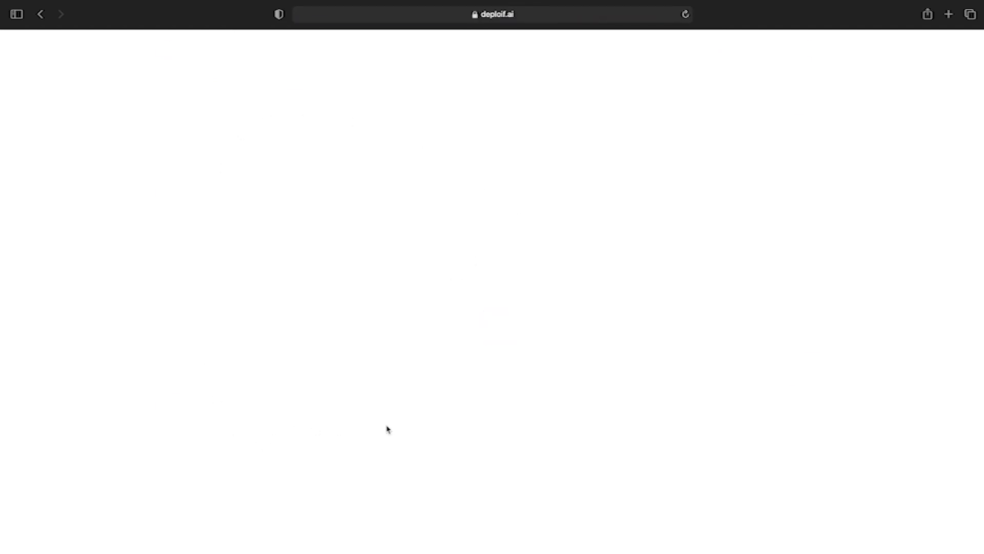
pyautogui.scroll(-2, 432, 431)
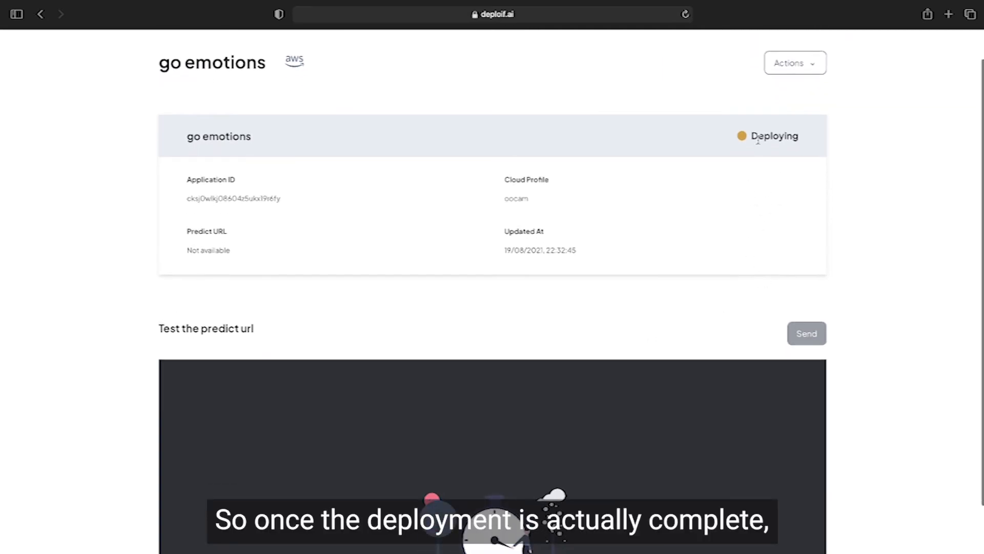
pyautogui.moveTo(754, 137); pyautogui.dragTo(818, 137)
pyautogui.click(819, 137)
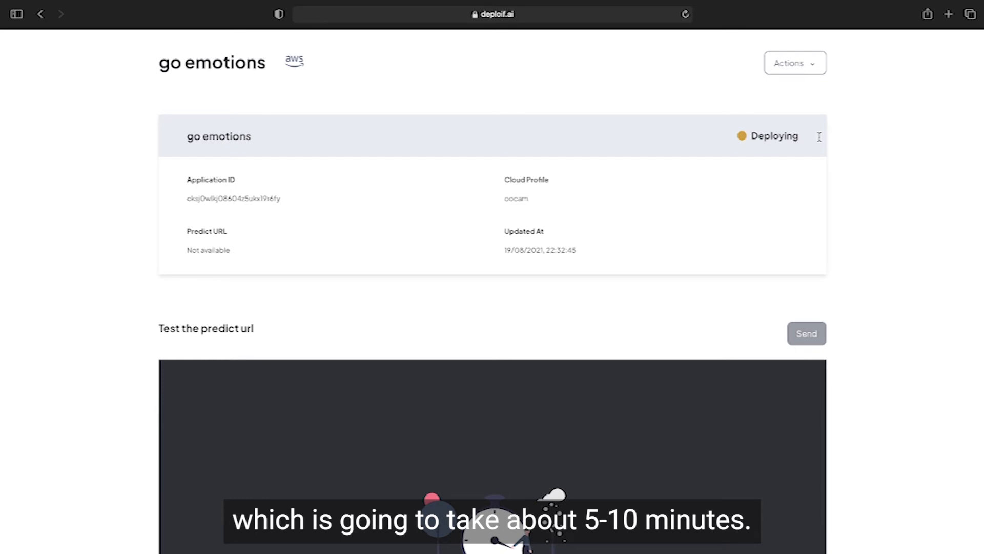
pyautogui.scroll(-3, 715, 154)
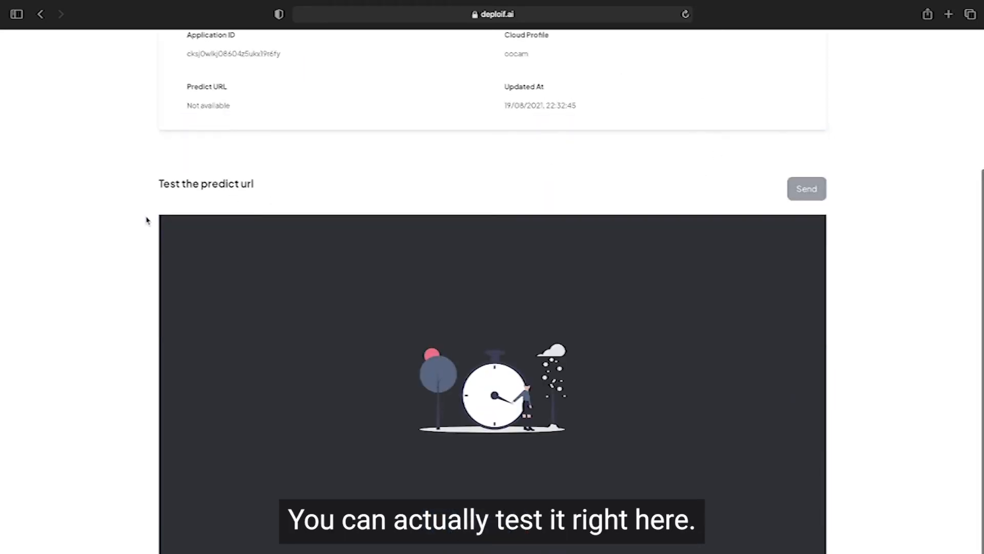
pyautogui.scroll(2, 371, 217)
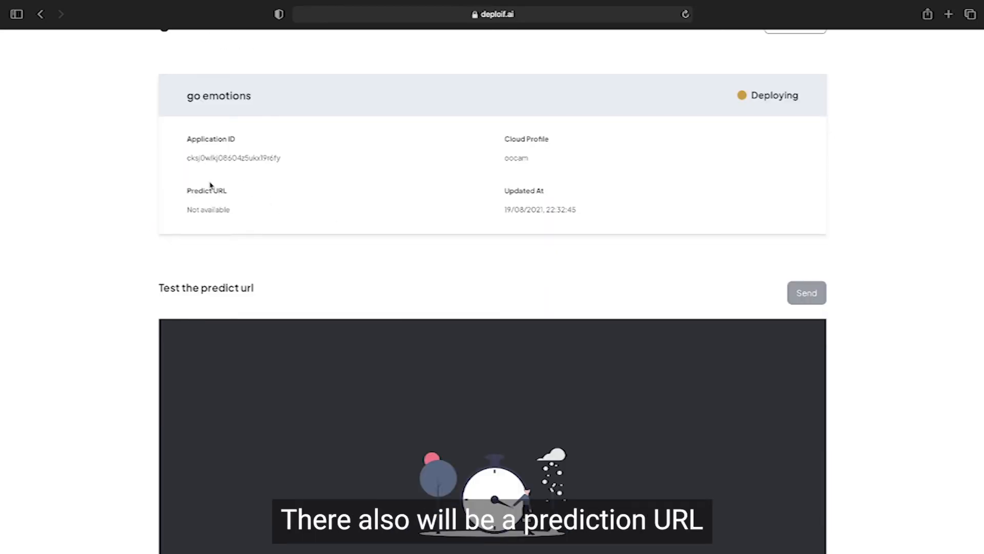
pyautogui.moveTo(196, 185); pyautogui.dragTo(306, 187)
pyautogui.click(338, 209)
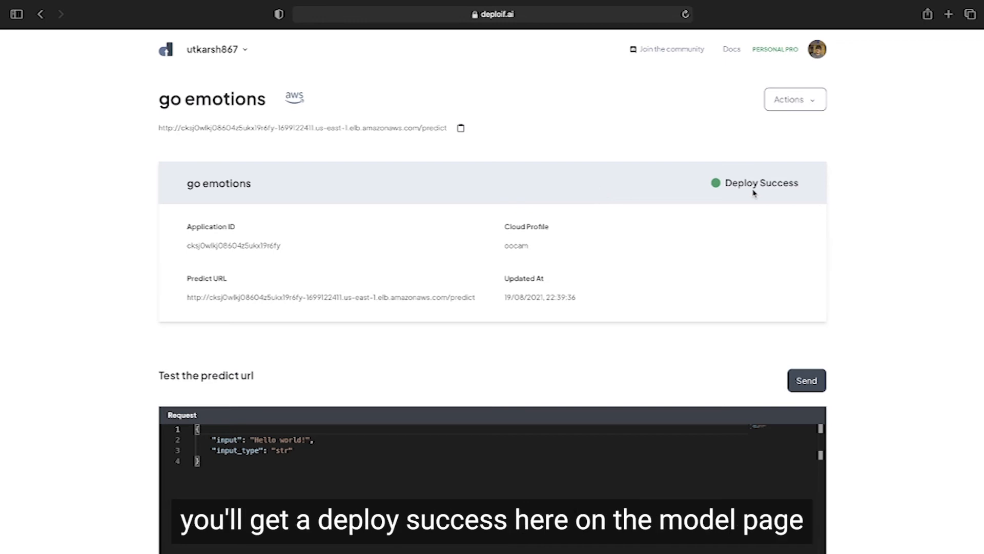
# Step: Examine the go emotions application's deployment status, Predict URL and sample JSON request
pyautogui.moveTo(723, 181); pyautogui.dragTo(799, 180)
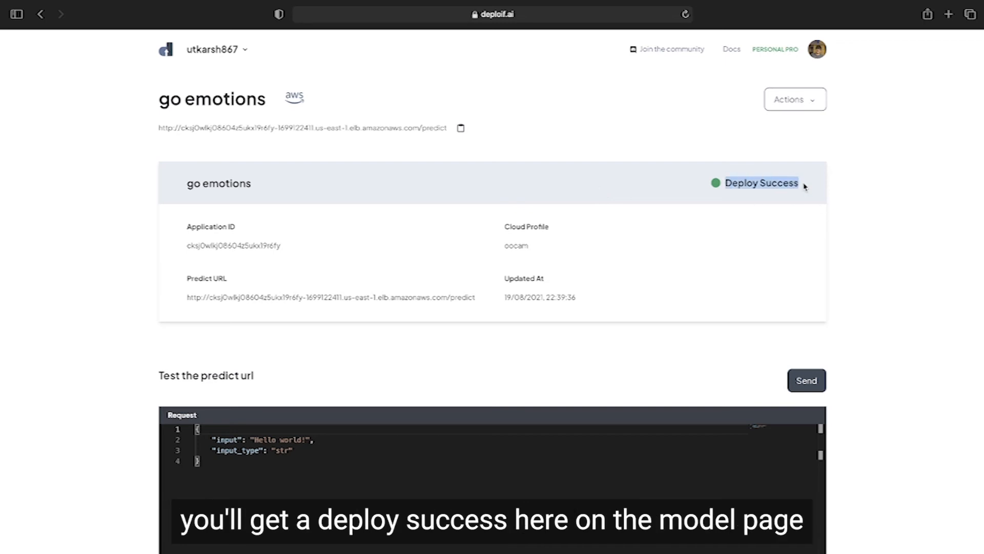
pyautogui.click(805, 187)
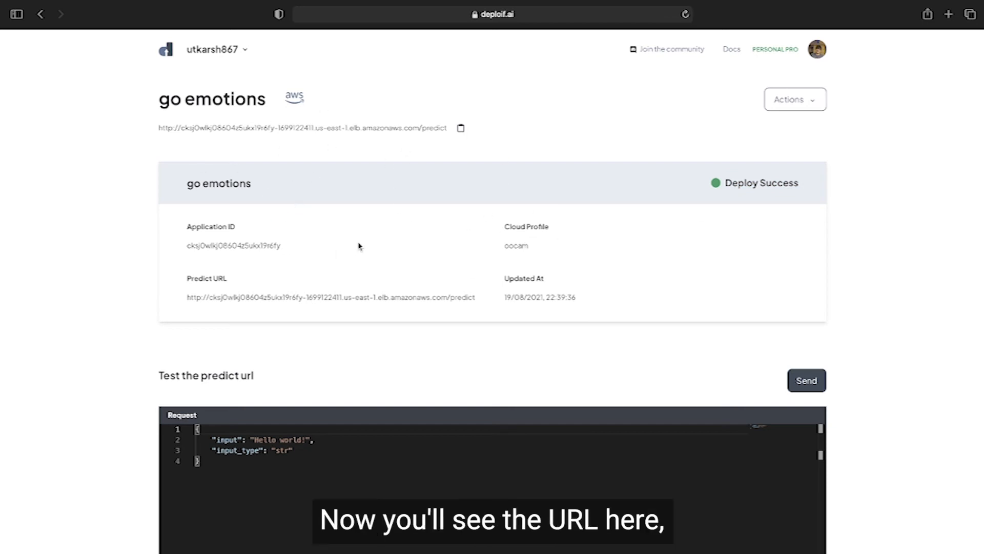
pyautogui.moveTo(476, 302); pyautogui.dragTo(221, 308)
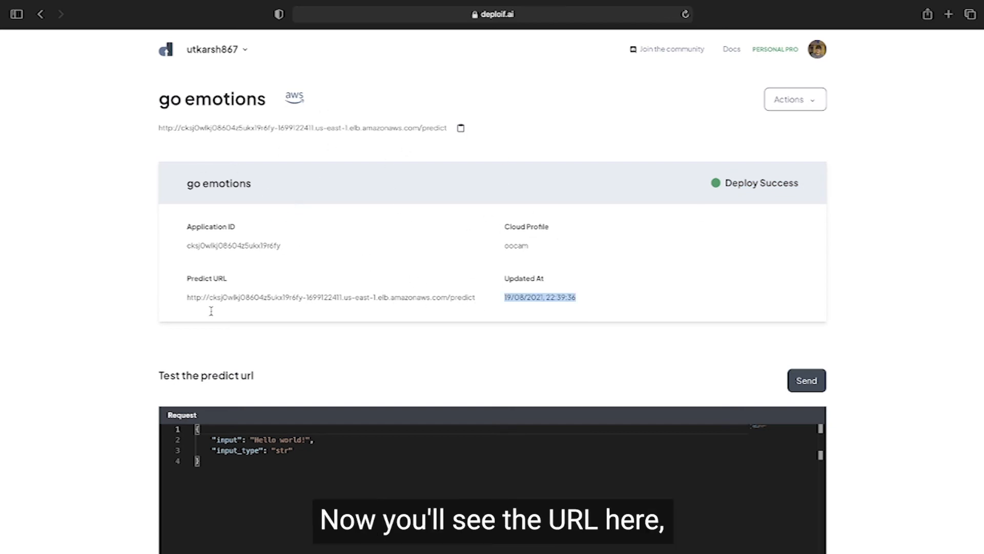
pyautogui.click(187, 298)
pyautogui.tripleClick(185, 298)
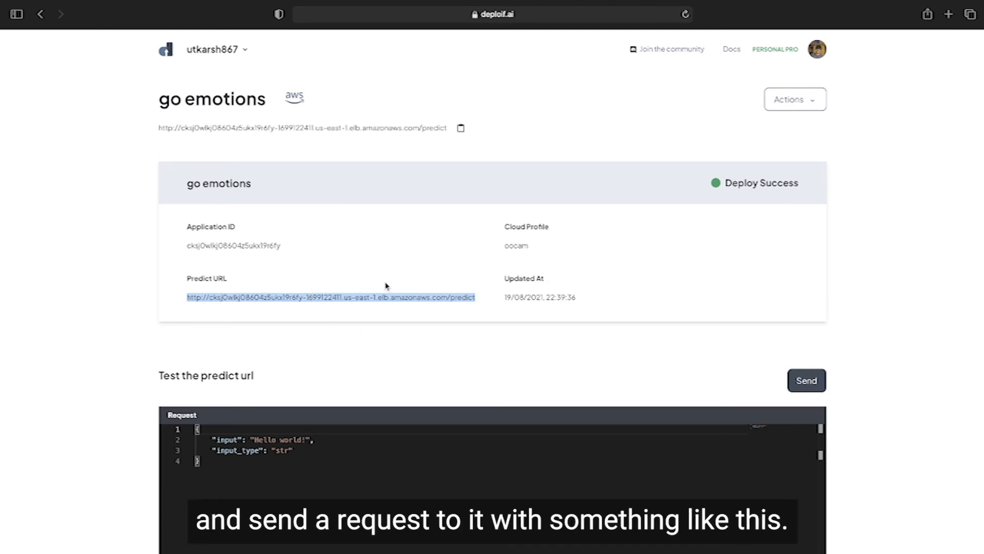
pyautogui.moveTo(267, 487); pyautogui.dragTo(154, 417)
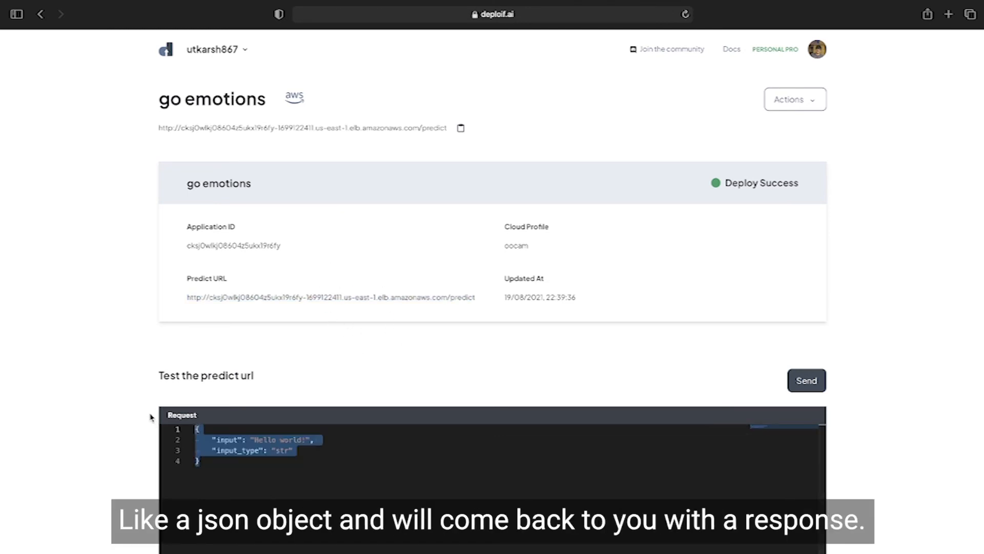
pyautogui.click(418, 525)
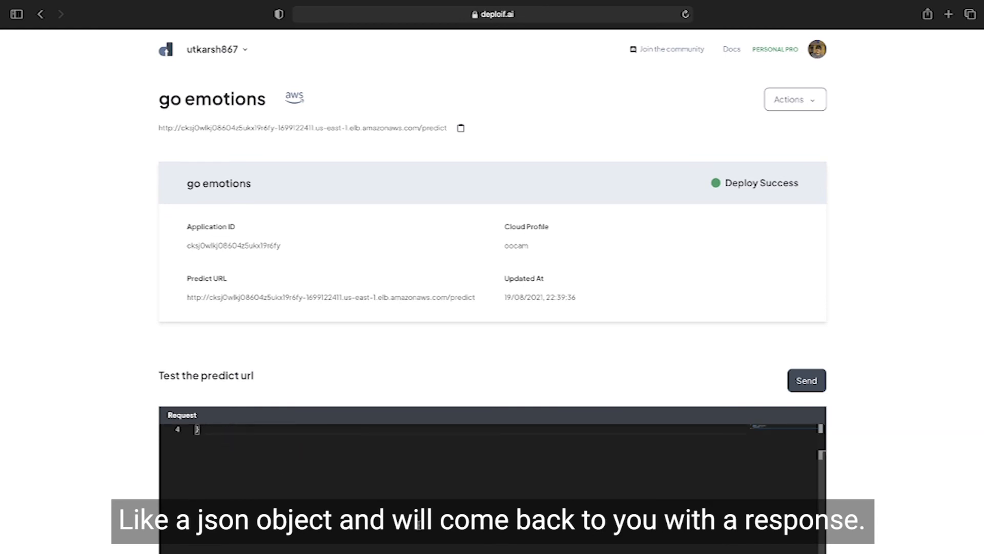
# Step: Change the test request's "input" value to "Hello! Have a nice day!" and send it to the predict URL
pyautogui.scroll(-3, 30, 468)
pyautogui.scroll(-1, 31, 468)
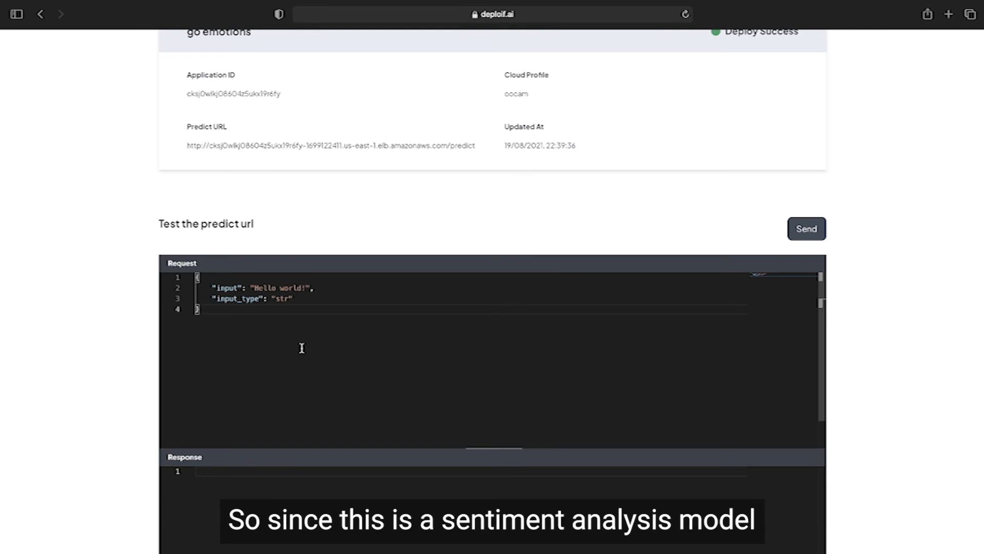
pyautogui.doubleClick(303, 287)
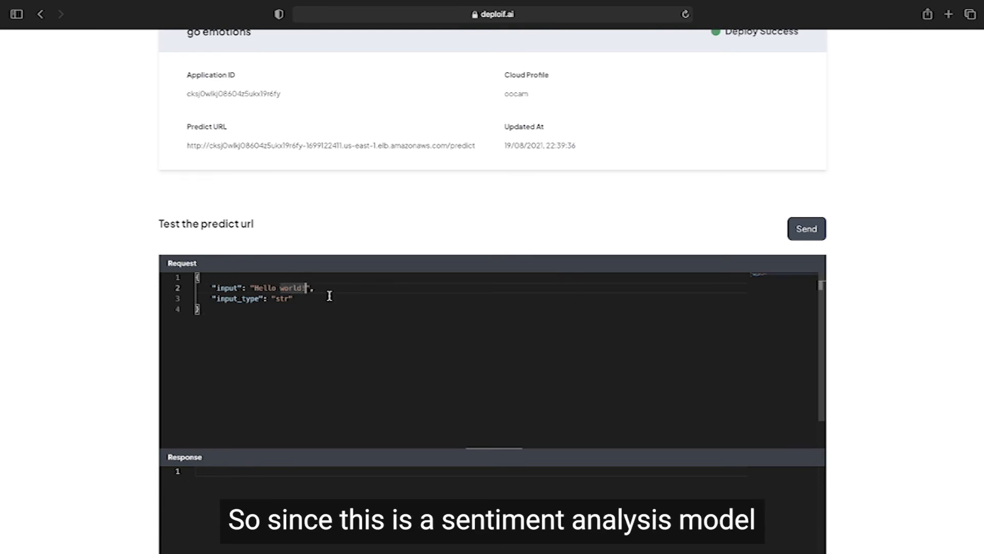
pyautogui.scroll(3, 115, 354)
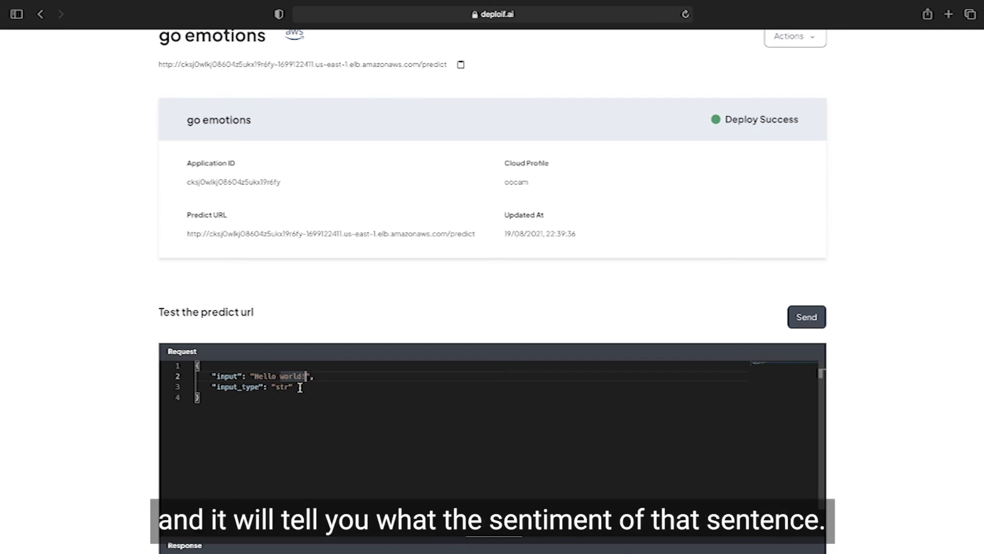
pyautogui.keyDown('shift'); pyautogui.click(255, 376); pyautogui.keyUp('shift')
pyautogui.press('BackSpace')
pyautogui.write('Hell')
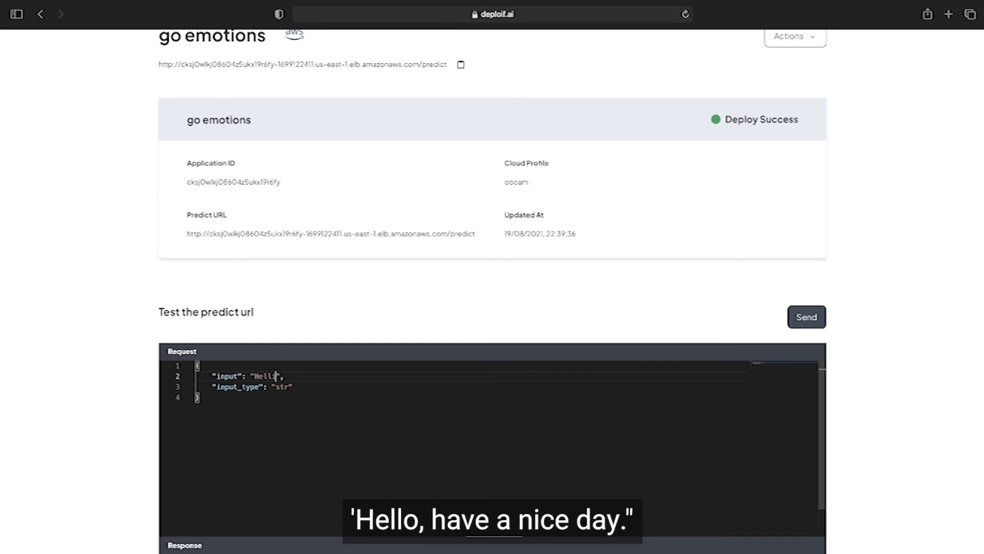
pyautogui.write('ow Have a nice day!')
pyautogui.scroll(-5, 190, 445)
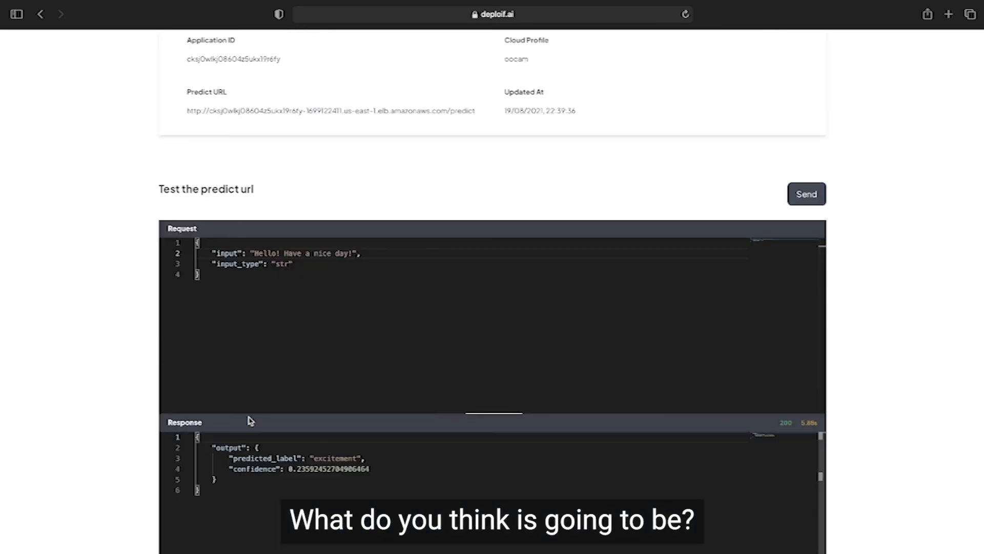
# Step: Examine the predicted label and confidence value in the response to the test request
pyautogui.click(347, 458)
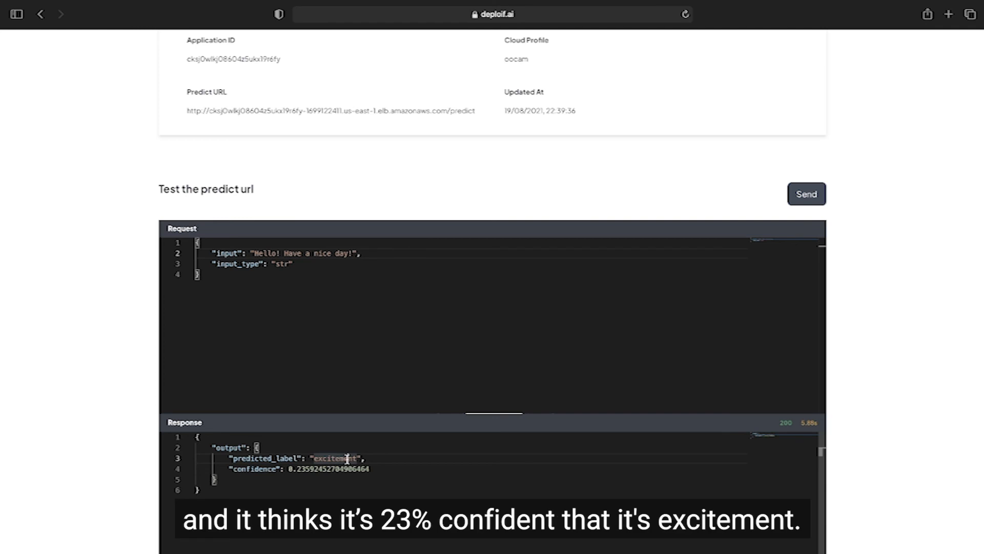
pyautogui.moveTo(297, 468); pyautogui.dragTo(374, 473)
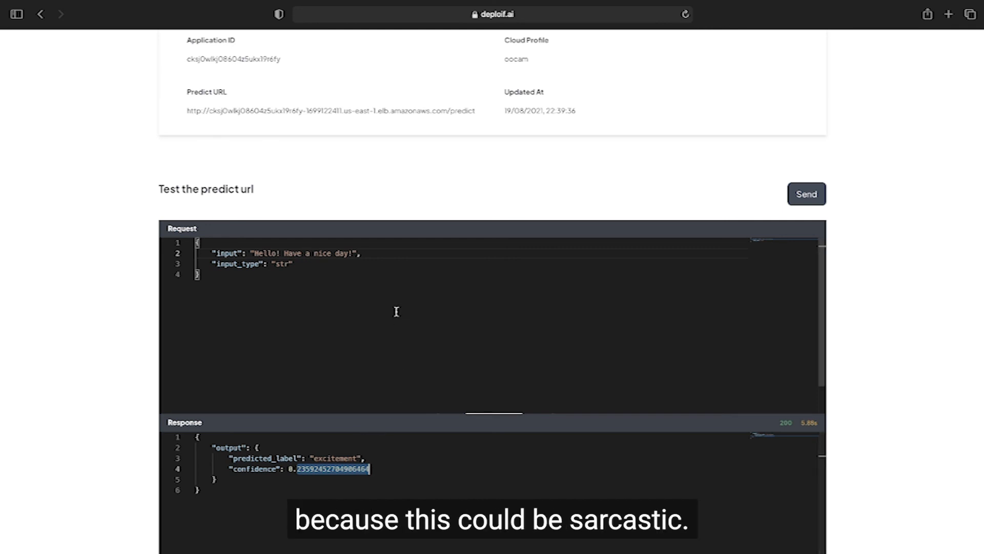
pyautogui.scroll(-1, 210, 374)
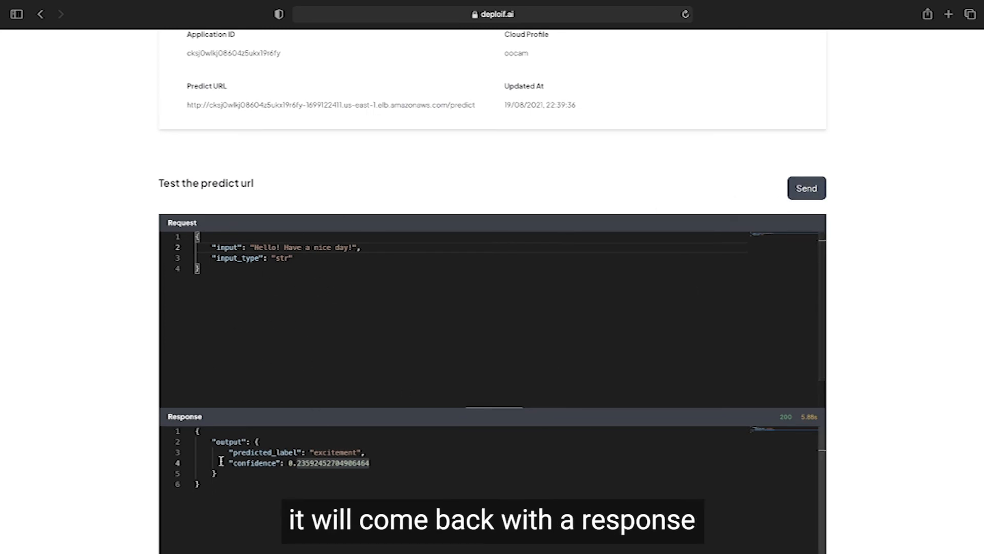
pyautogui.moveTo(230, 451); pyautogui.dragTo(380, 452)
pyautogui.click(385, 451)
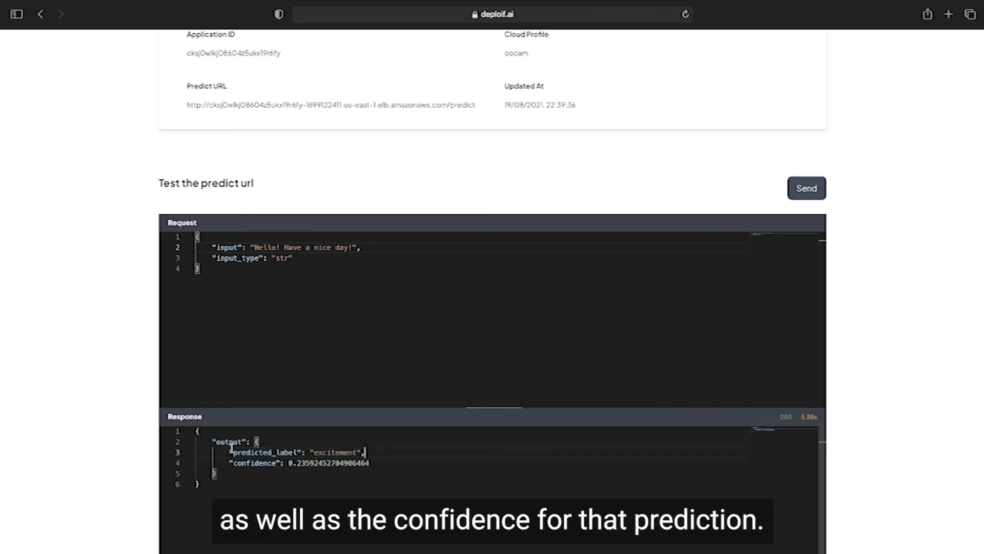
pyautogui.moveTo(229, 457); pyautogui.dragTo(392, 464)
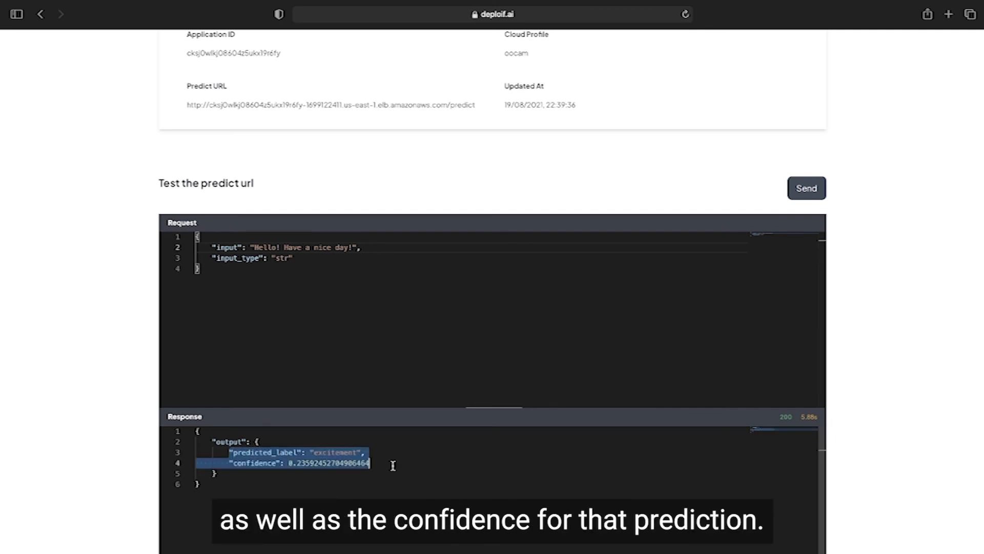
pyautogui.click(398, 468)
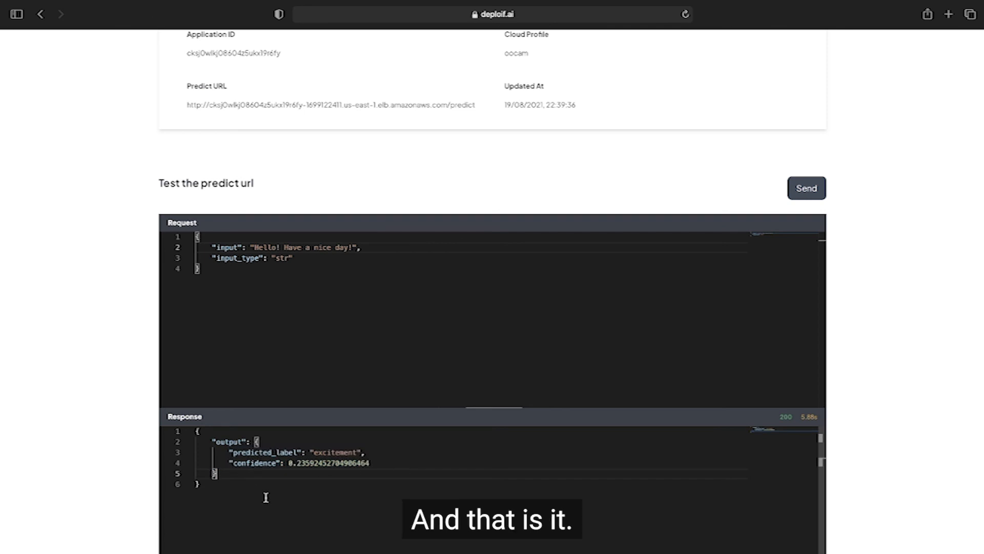
pyautogui.scroll(5, 53, 325)
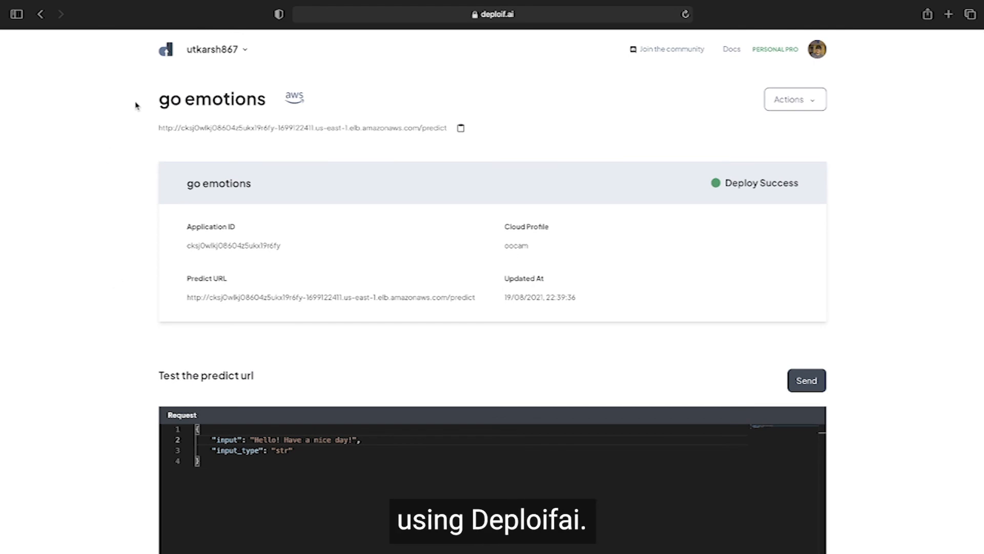
# Step: Go back to the account overview, view the Deploifai documentation site, and return to the dashboard
pyautogui.click(167, 51)
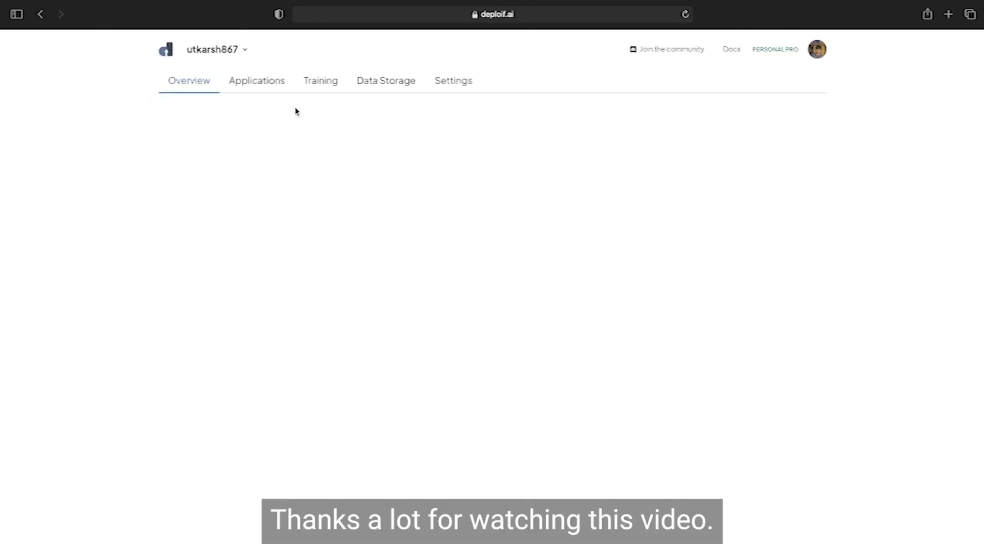
pyautogui.click(732, 50)
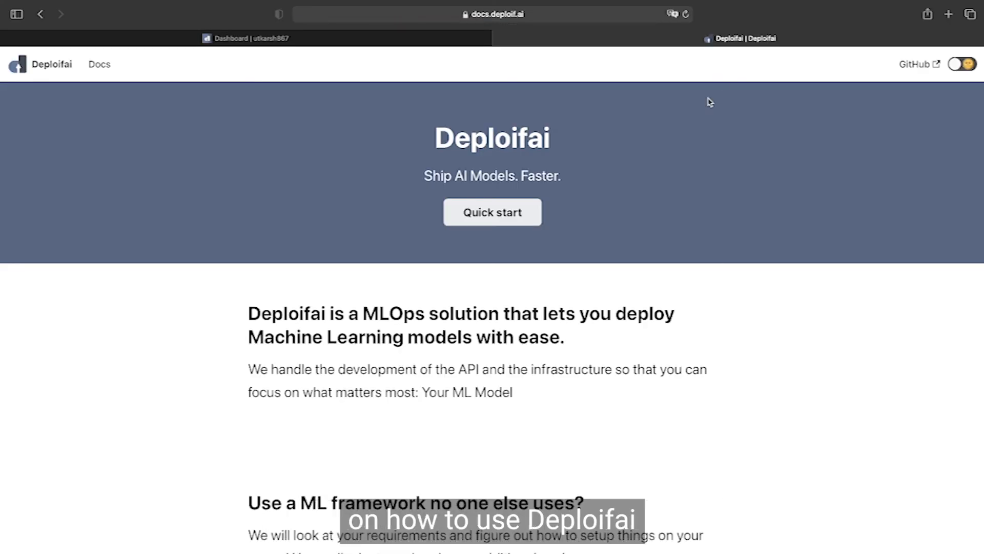
pyautogui.click(301, 37)
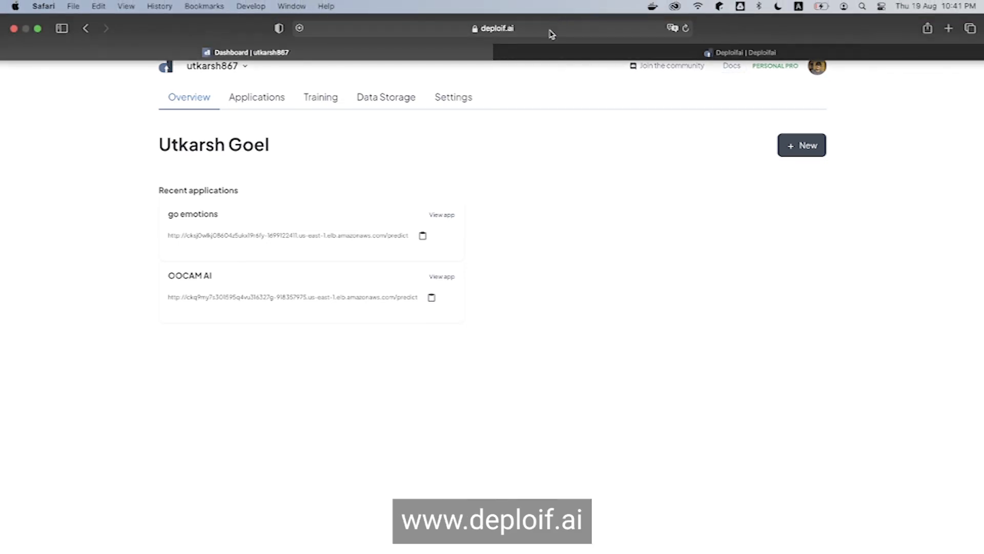